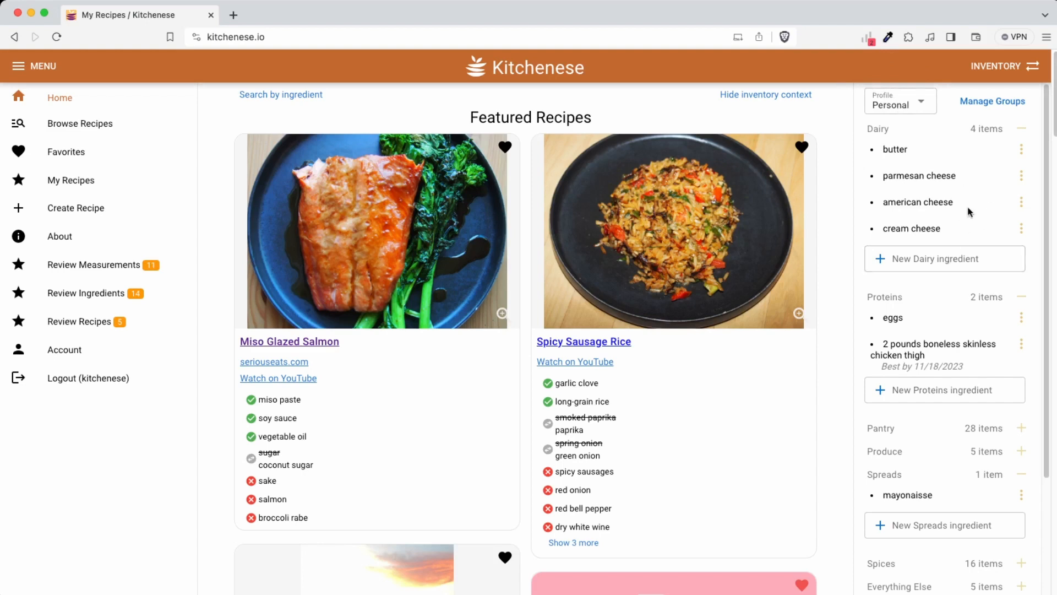
Examine the featured recipes' ingredient availability and the best-by date of the boneless skinless chicken thigh in the inventory.
scroll(967, 231, down, 4)
scroll(967, 272, up, 4)
scroll(532, 316, down, 1)
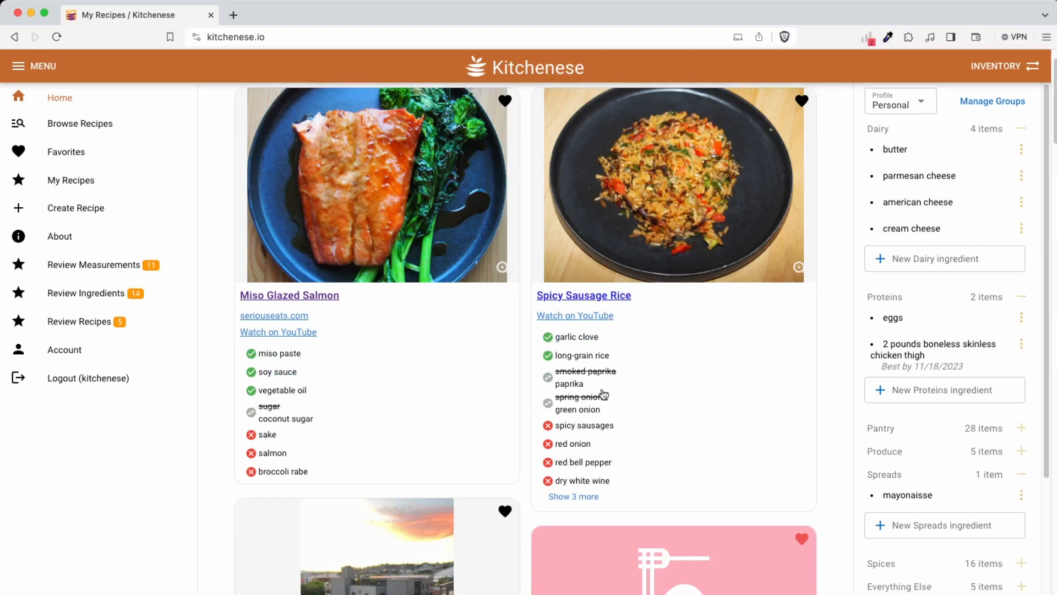
scroll(617, 378, down, 9)
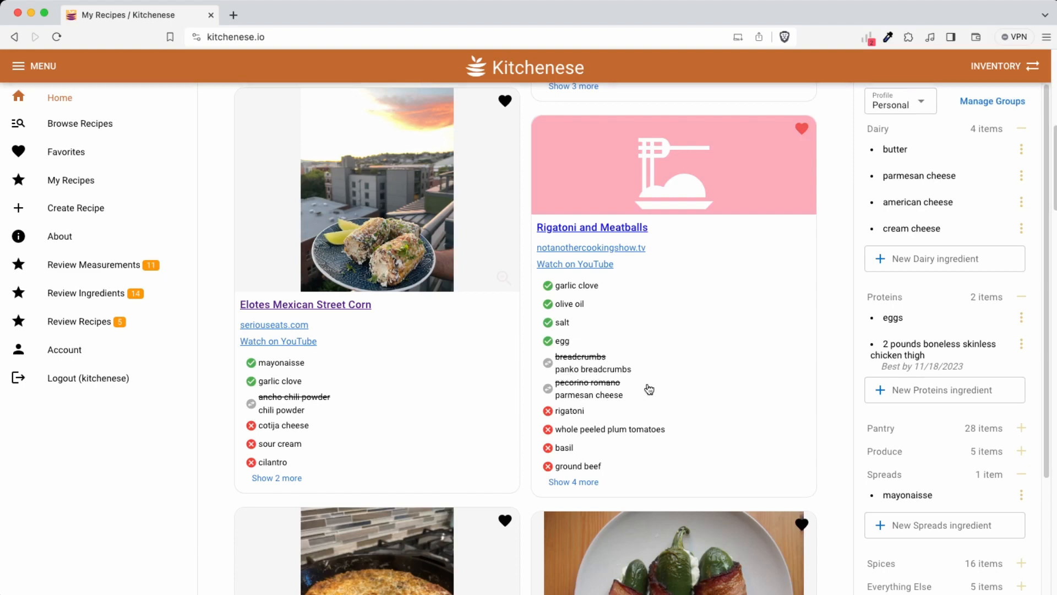
scroll(672, 388, up, 7)
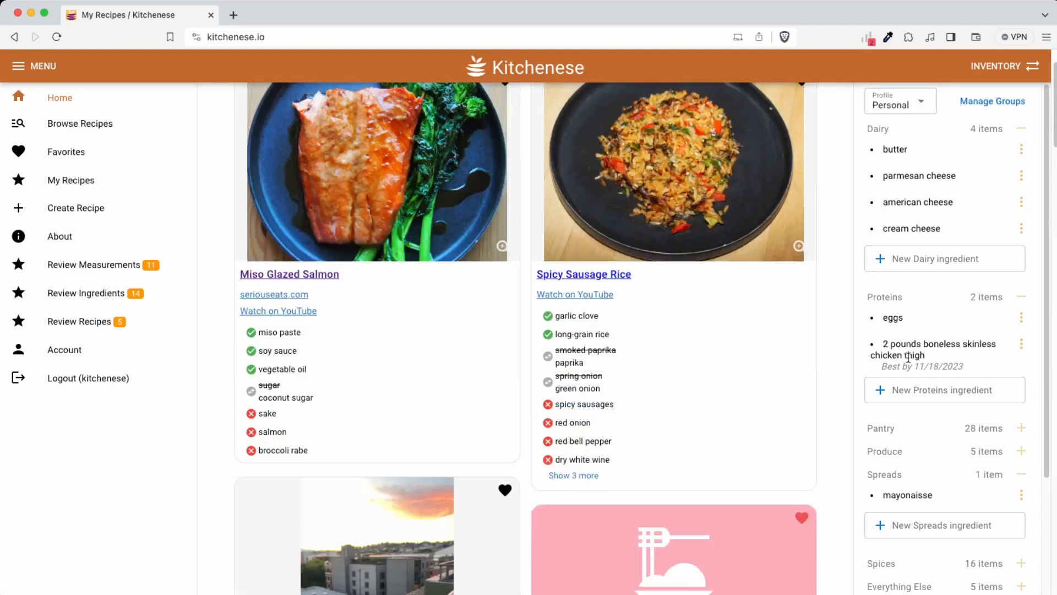
drag(959, 364, 884, 345)
click(324, 110)
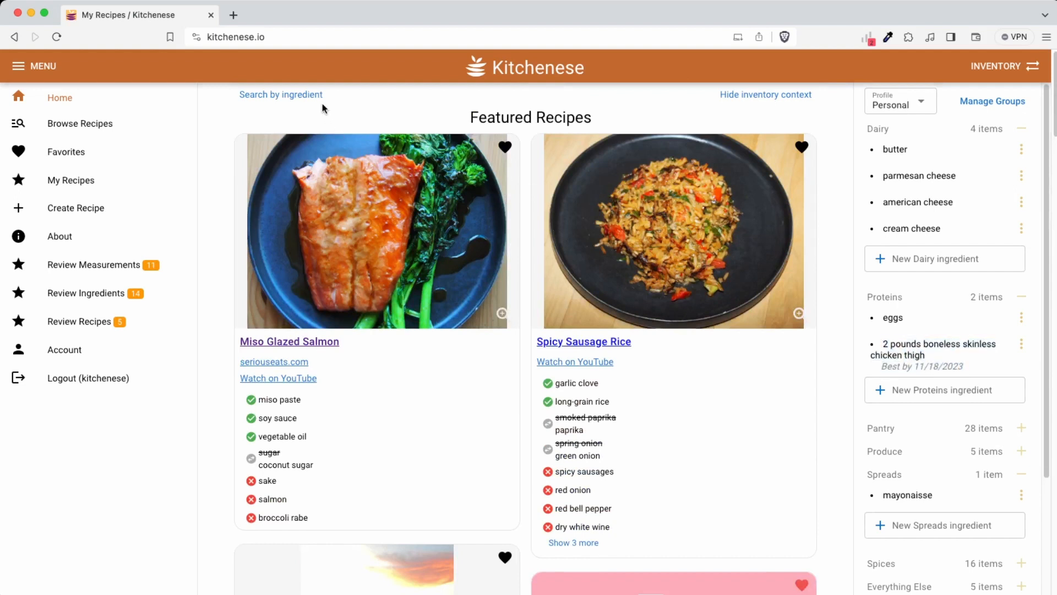
Filter the browsable recipes by boneless skinless chicken thigh as a required ingredient and red onion as a bonus ingredient.
click(310, 99)
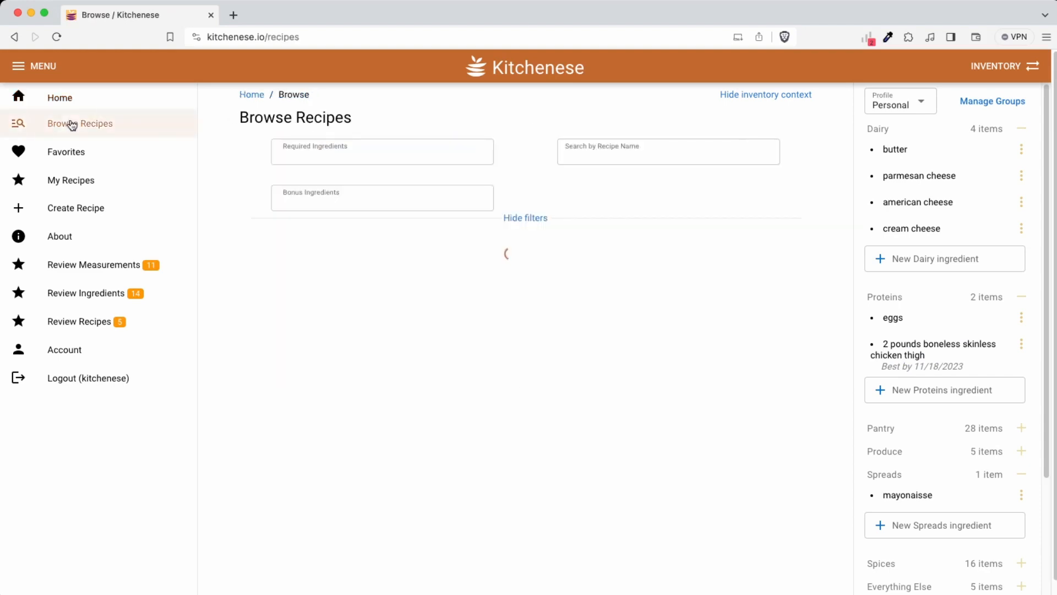
click(333, 150)
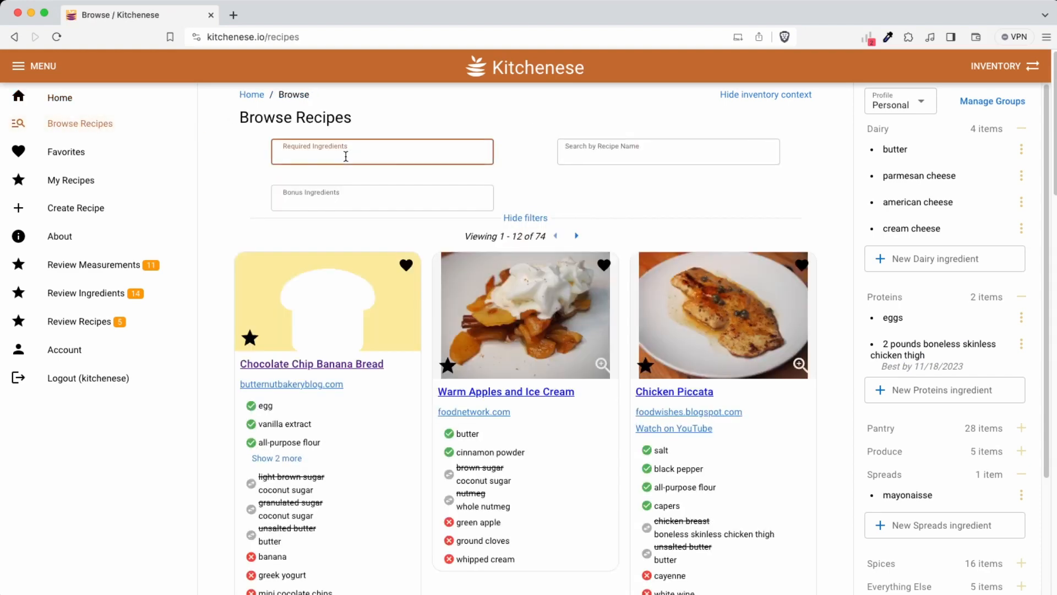
text(chicken thigh)
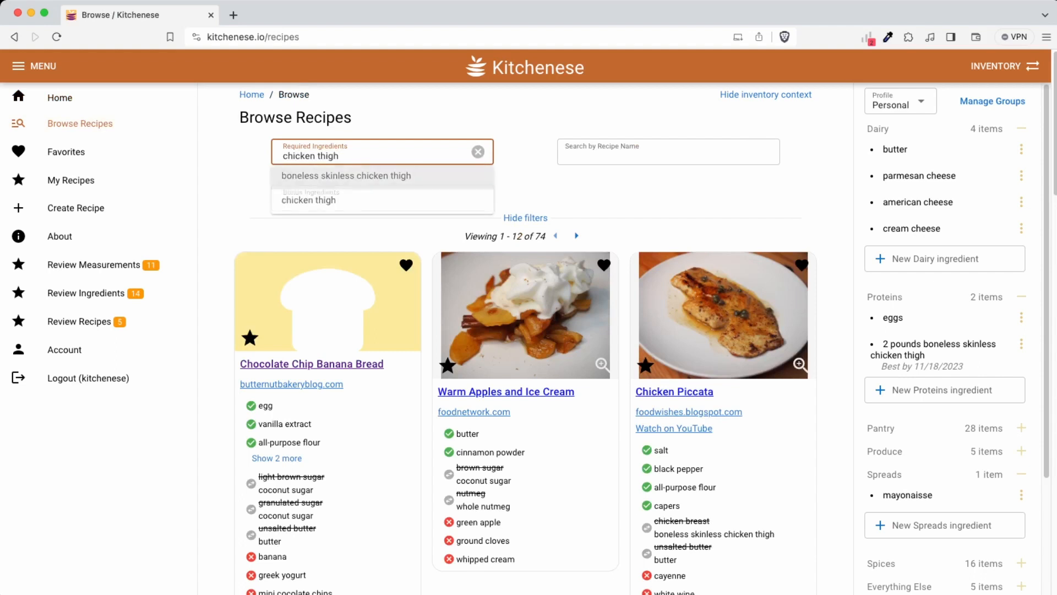
click(346, 179)
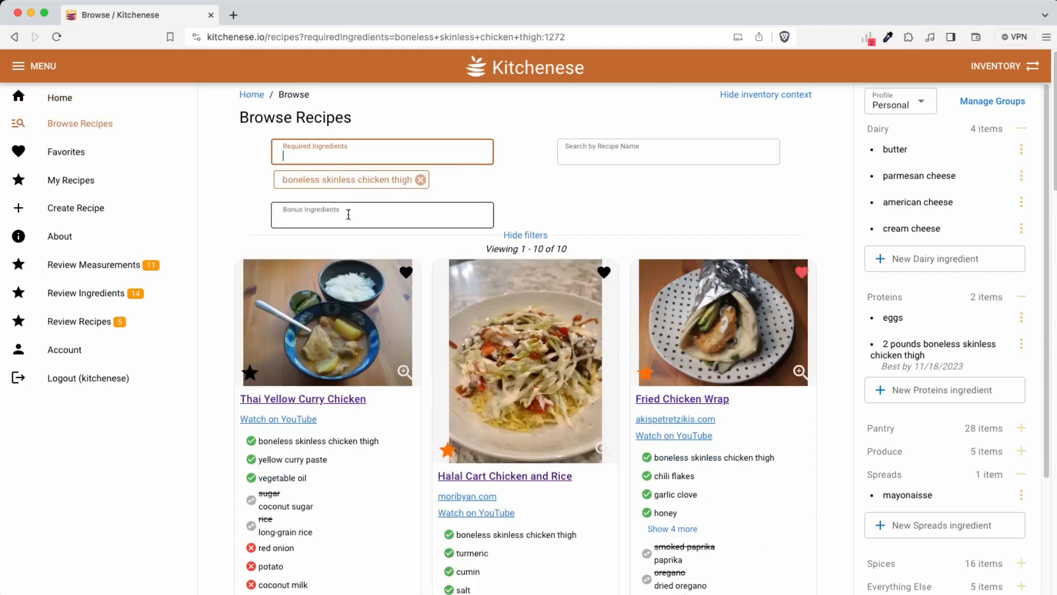
click(348, 214)
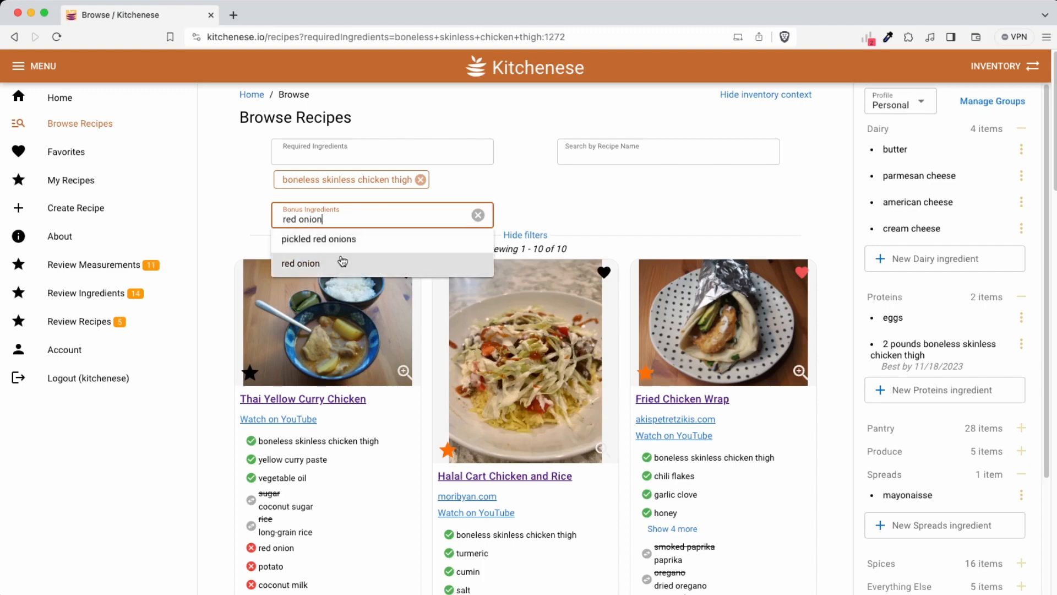
click(342, 262)
Look through the filtered chicken thigh recipes, comparing their available, substituted and missing ingredients.
scroll(523, 267, down, 3)
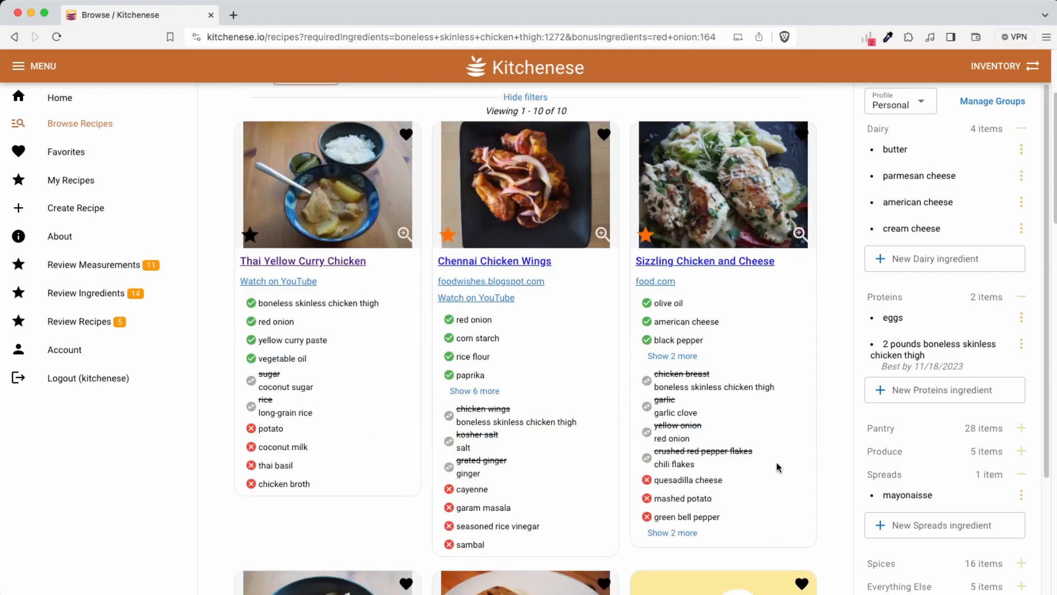
scroll(693, 458, down, 3)
scroll(692, 458, up, 5)
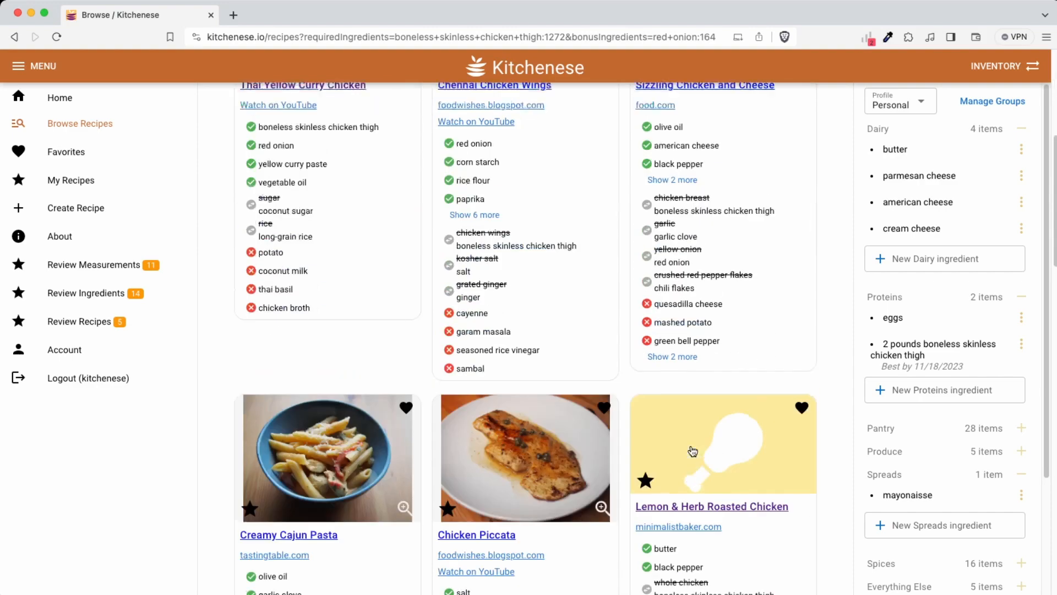
scroll(692, 454, down, 11)
scroll(694, 447, down, 4)
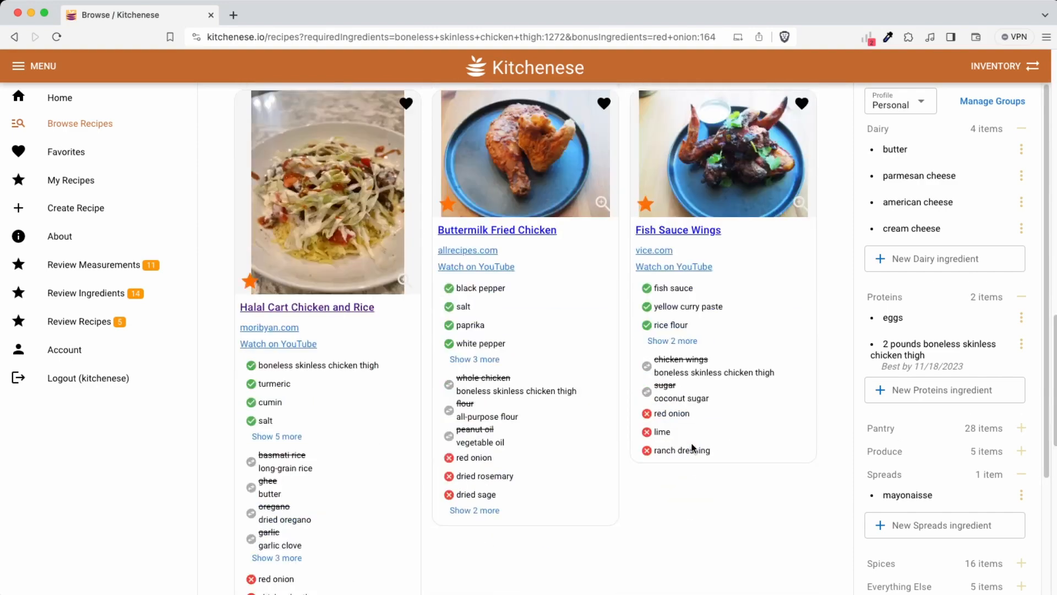
scroll(672, 429, up, 12)
scroll(675, 430, up, 4)
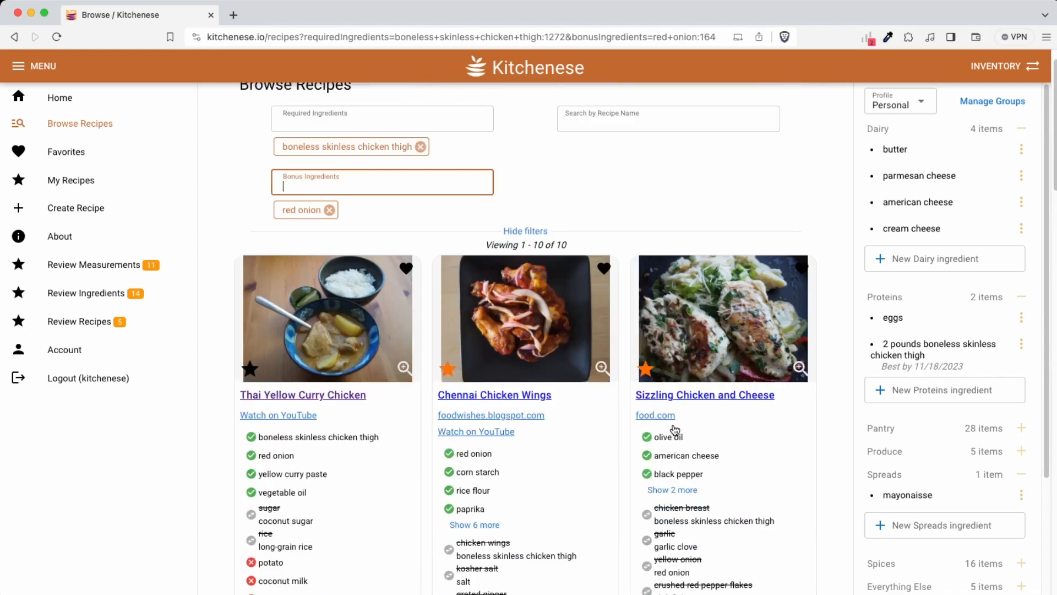
scroll(674, 427, down, 10)
scroll(673, 420, down, 10)
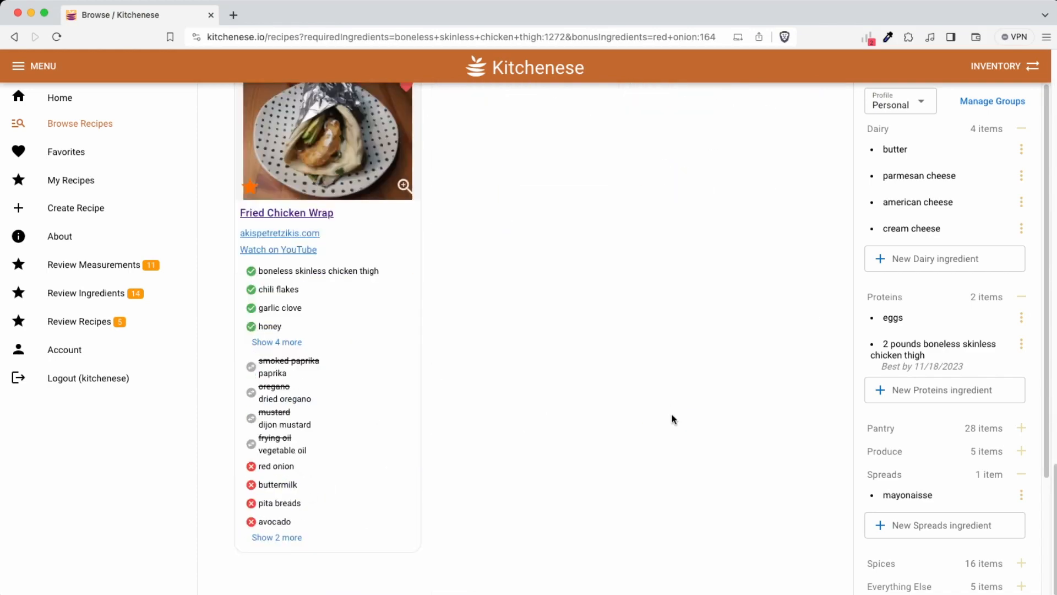
scroll(672, 420, up, 8)
scroll(672, 420, up, 15)
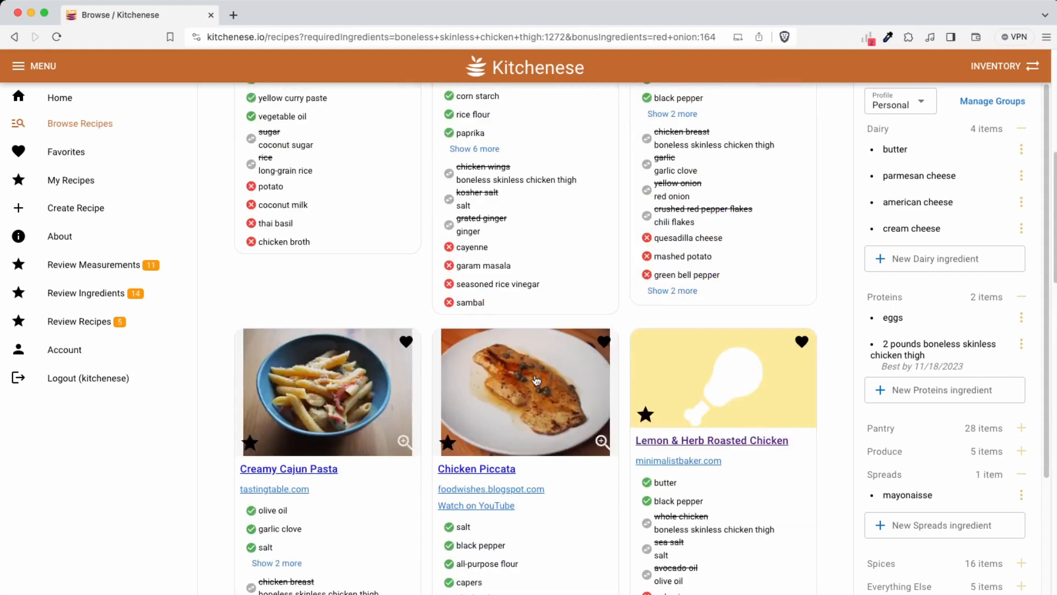
scroll(479, 438, up, 2)
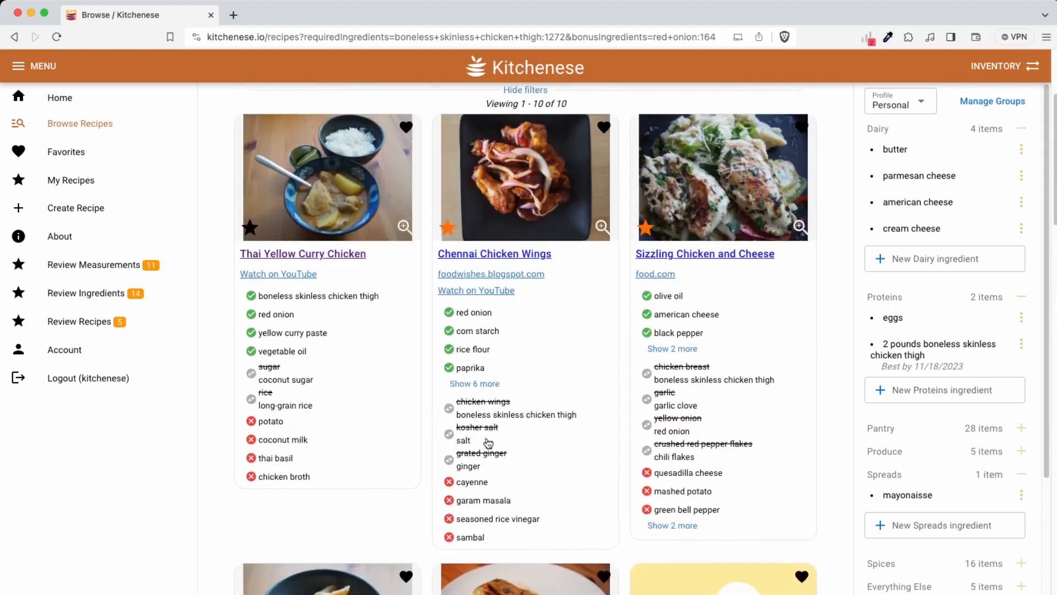
Add the missing cayenne from the Chennai Chicken Wings recipe to the Spices inventory group.
click(473, 487)
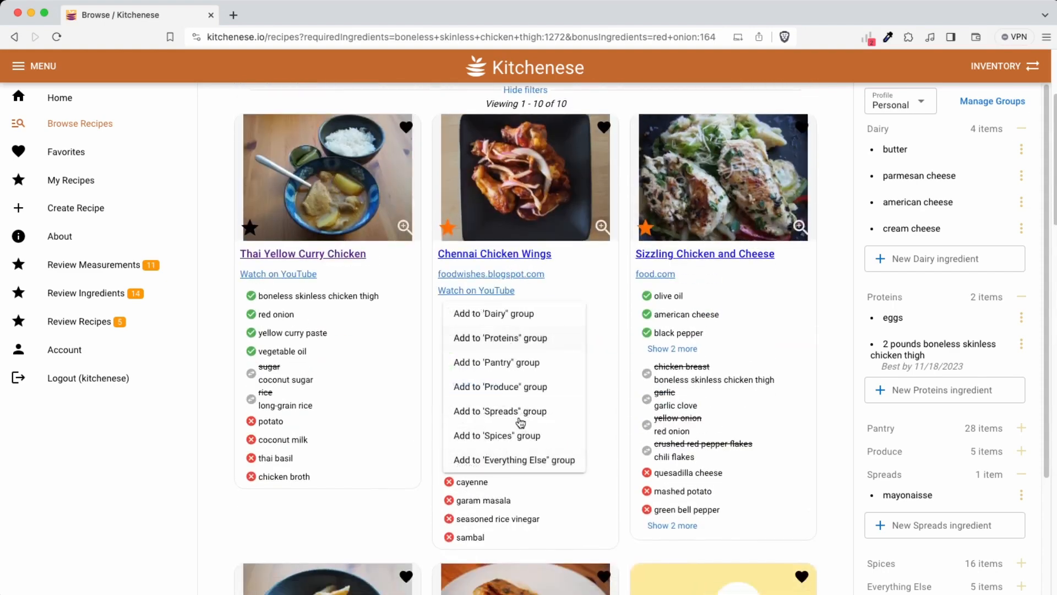
click(515, 437)
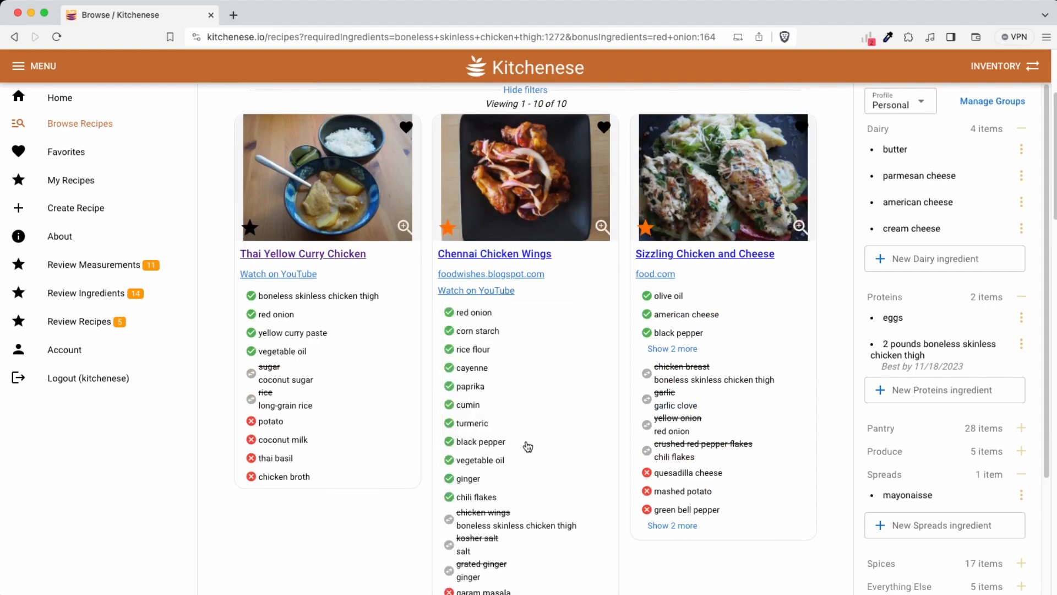
scroll(584, 462, down, 2)
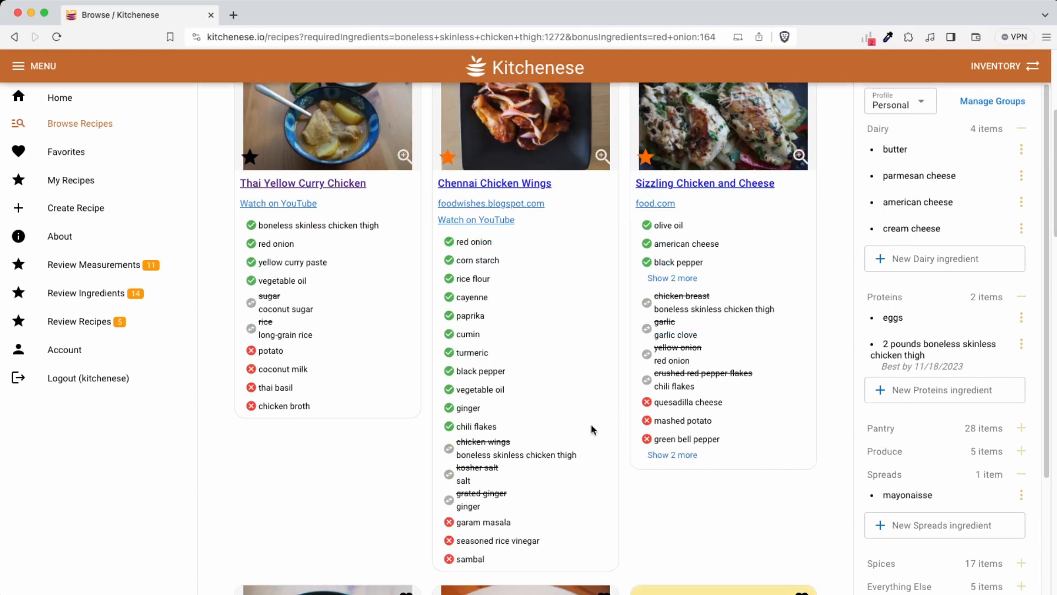
scroll(545, 378, up, 5)
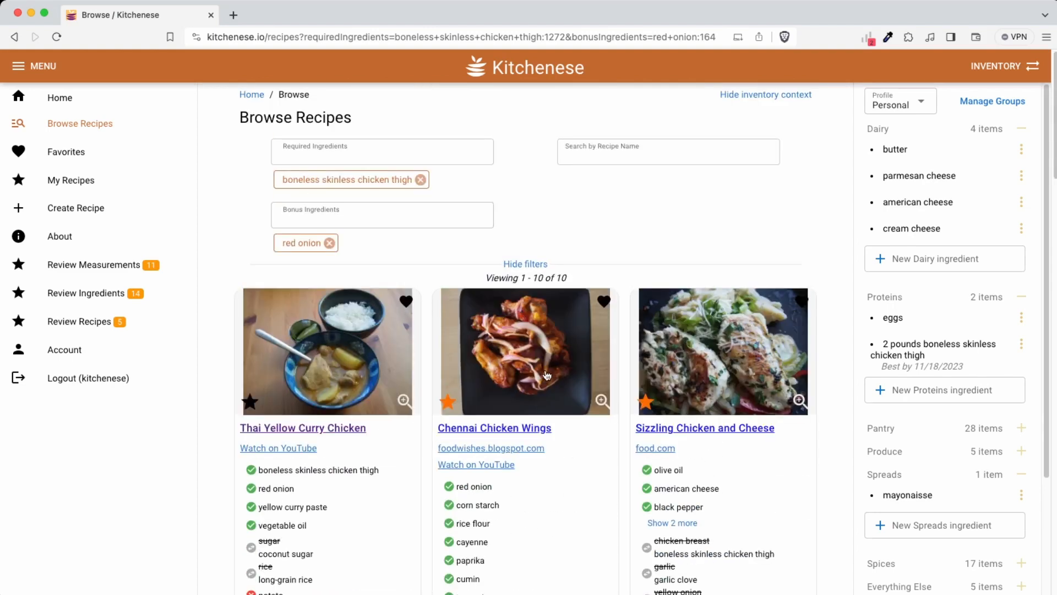
Create a new recipe named Latte from the My Recipes page.
click(89, 181)
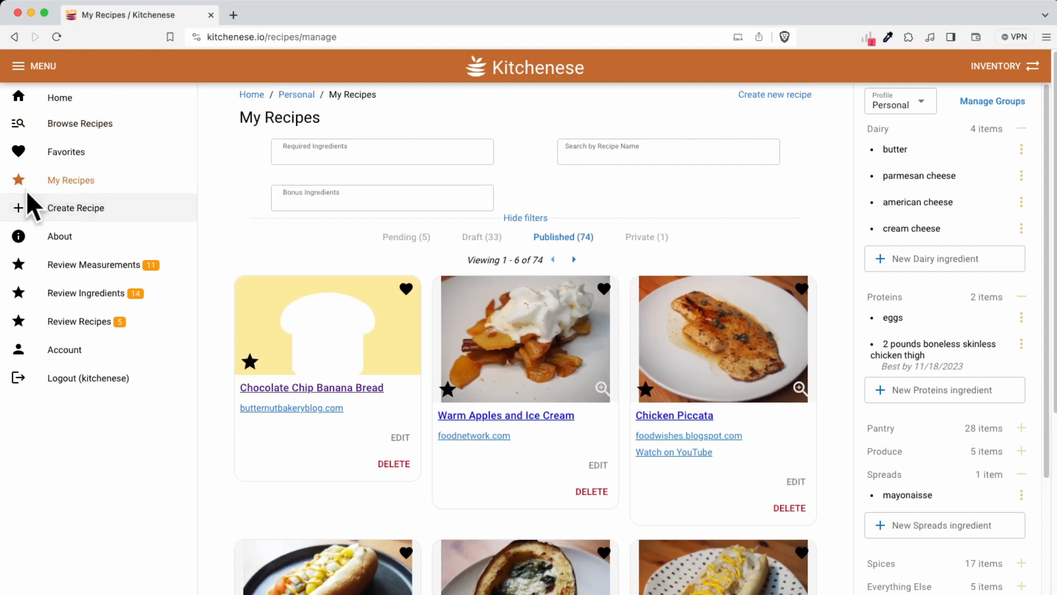
click(786, 98)
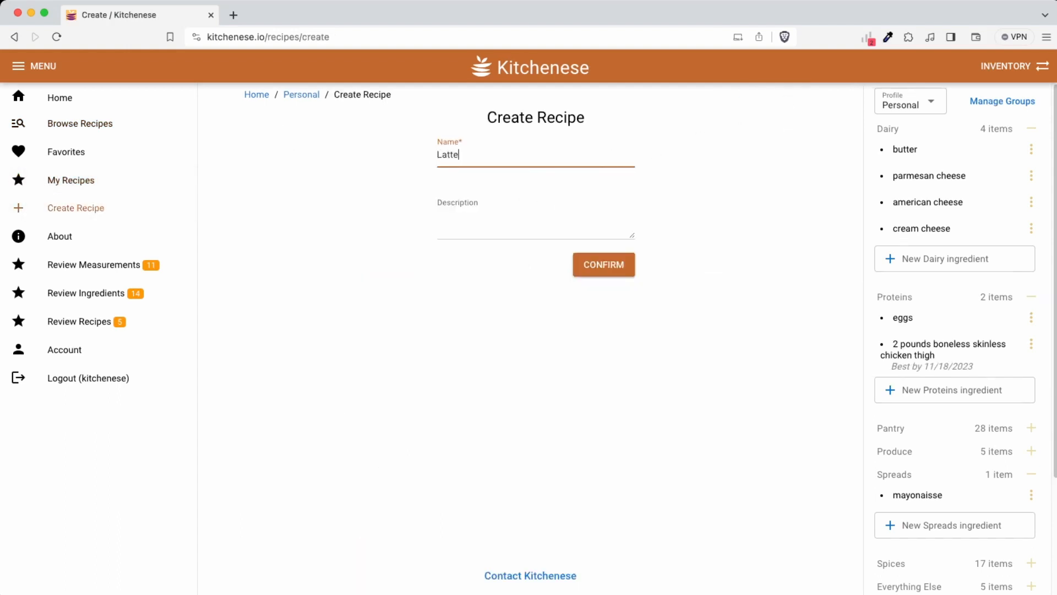
key(Return)
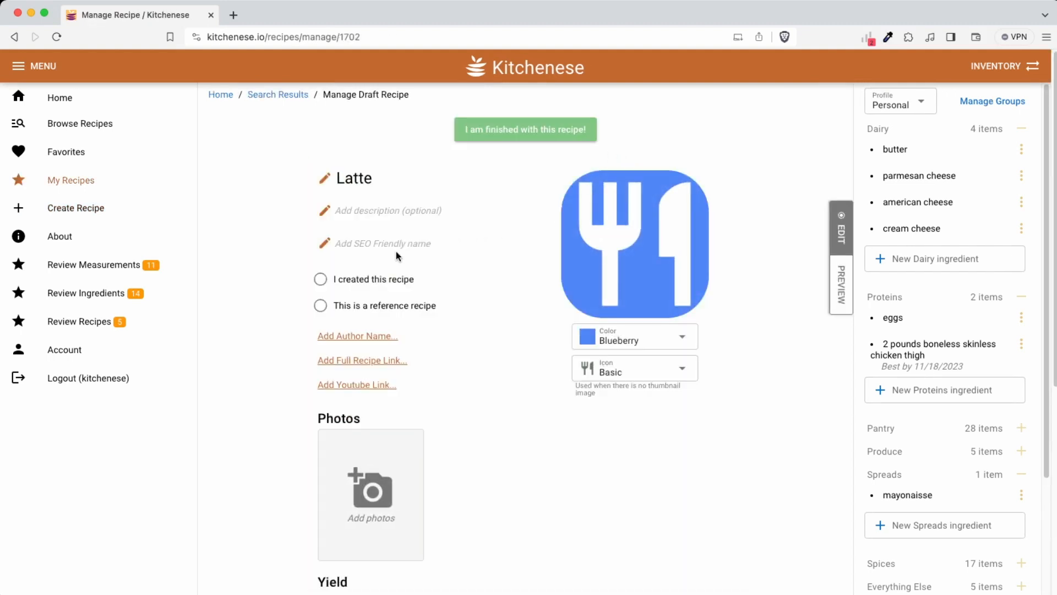
Mark the Latte recipe's origin as "I created this recipe".
click(397, 254)
click(488, 282)
click(401, 281)
Add 18 grams ground espresso and 8 oz milk to the Latte recipe's ingredients.
scroll(435, 305, down, 6)
click(411, 350)
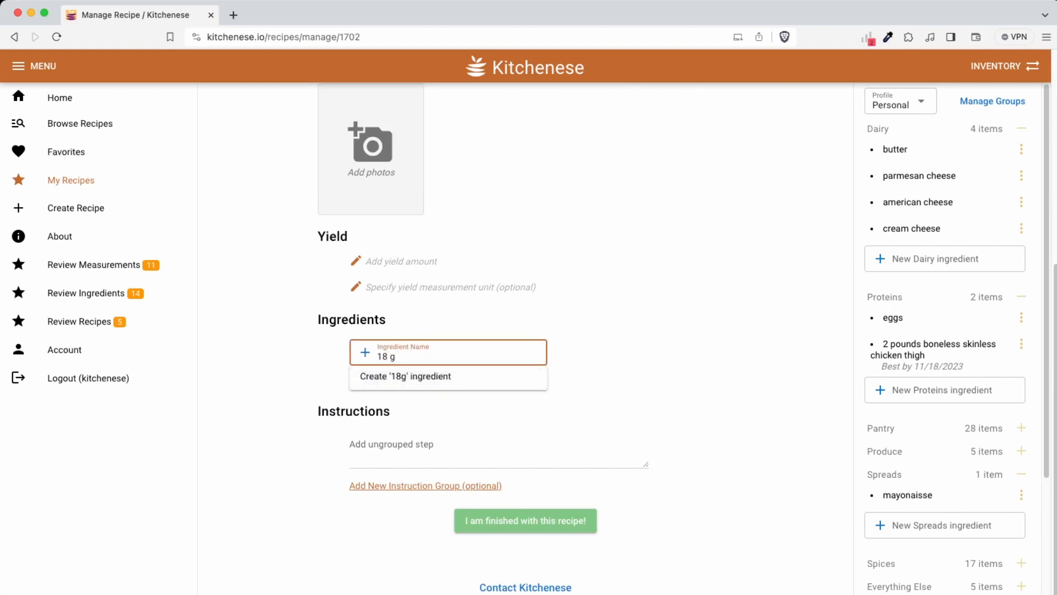
text(18 g espresso)
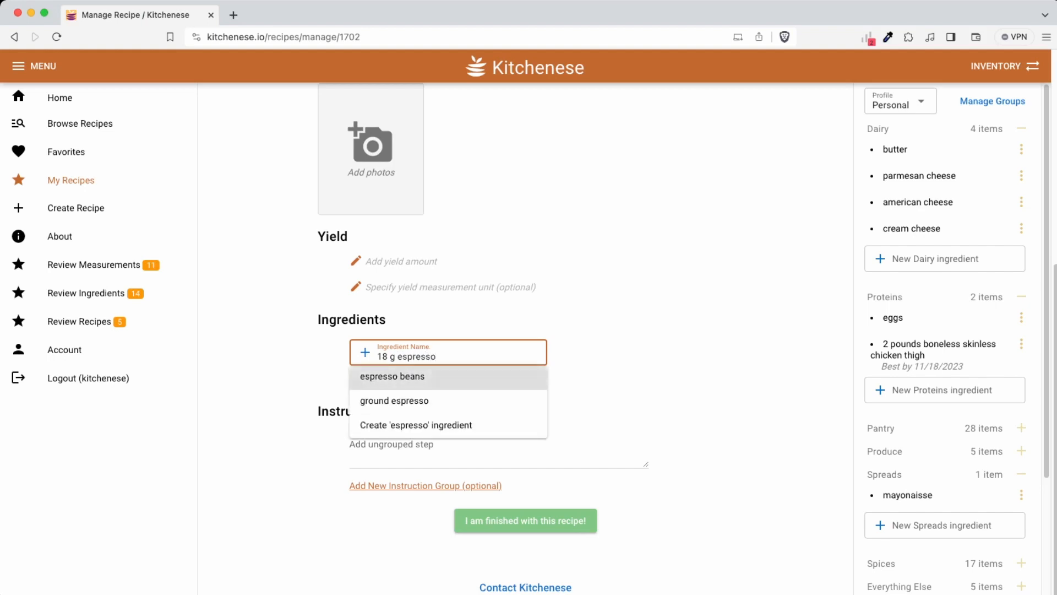
click(412, 401)
click(513, 457)
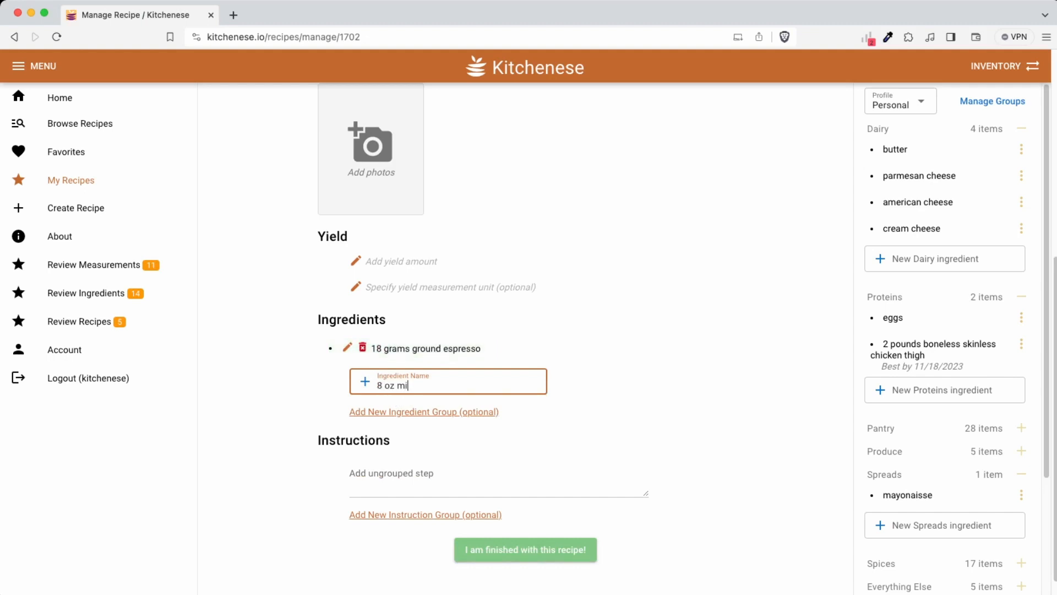
click(391, 405)
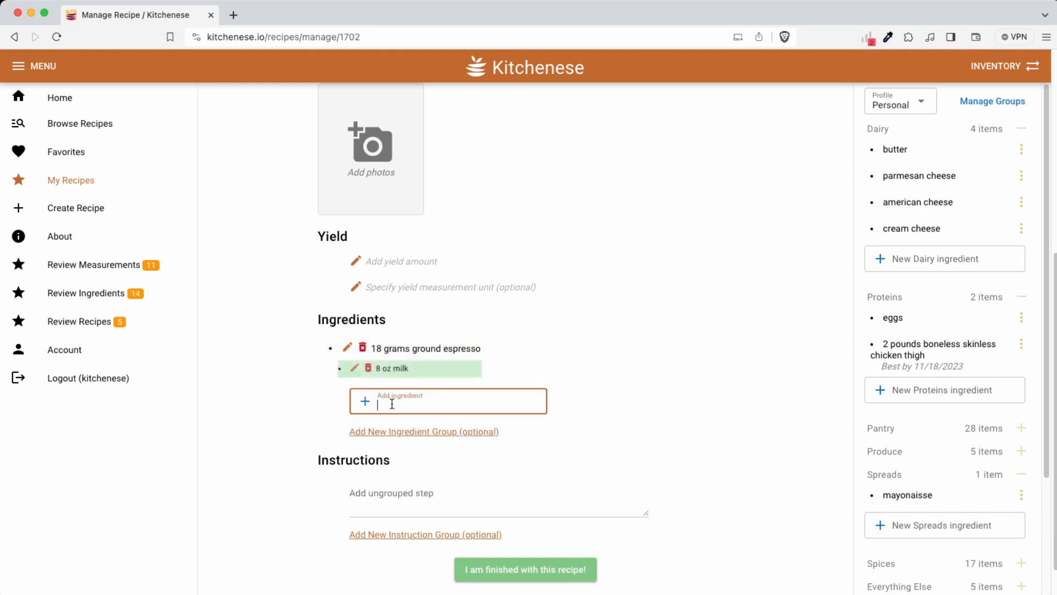
Add three ungrouped instruction steps to the Latte recipe: "Brew espresso", "Steam milk" and "Pour latte art".
click(459, 489)
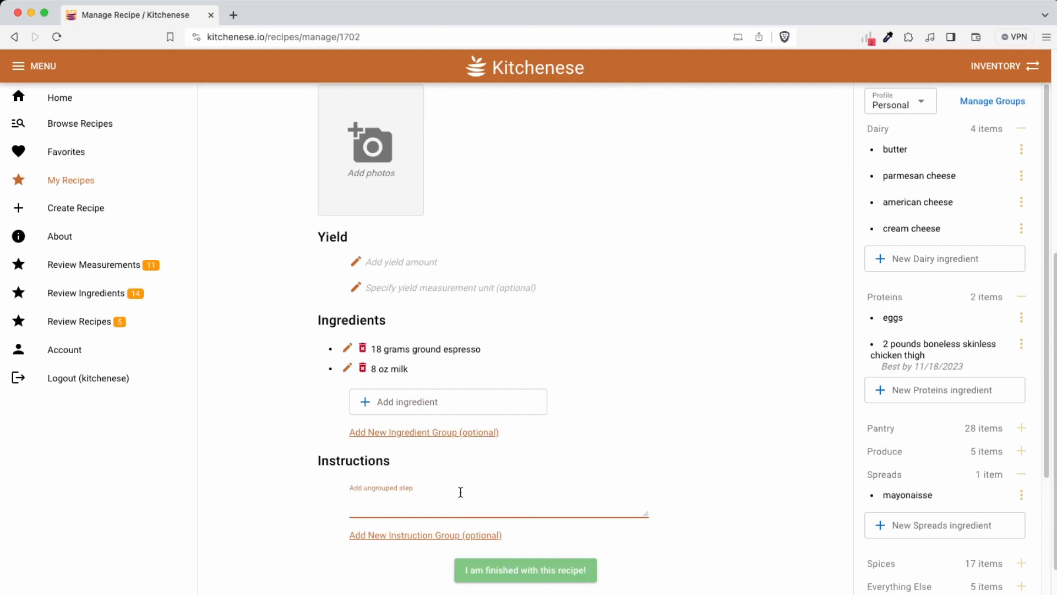
text(B)
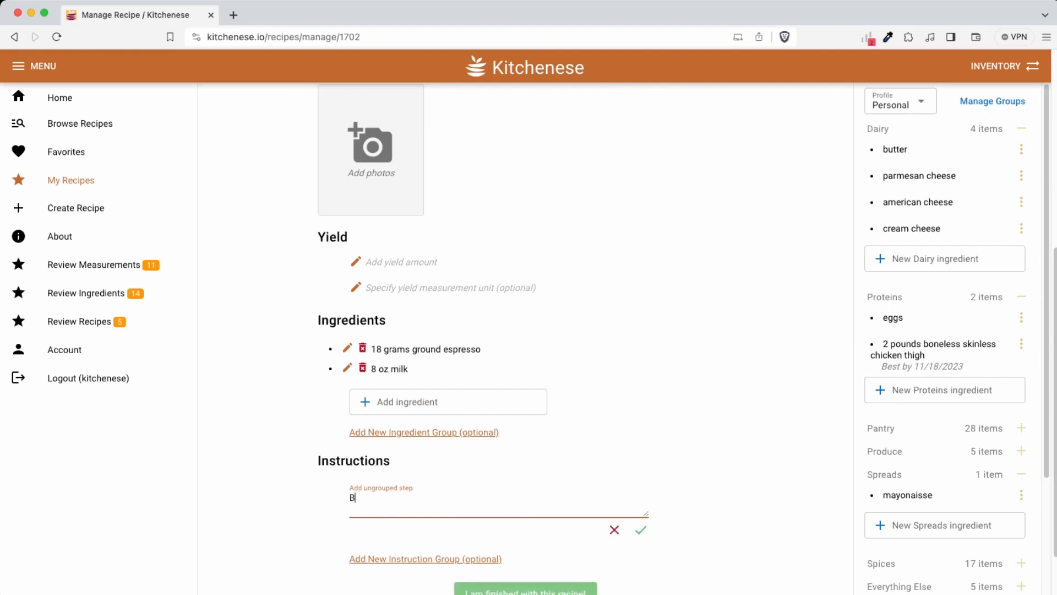
text(rew espresso)
key(Return)
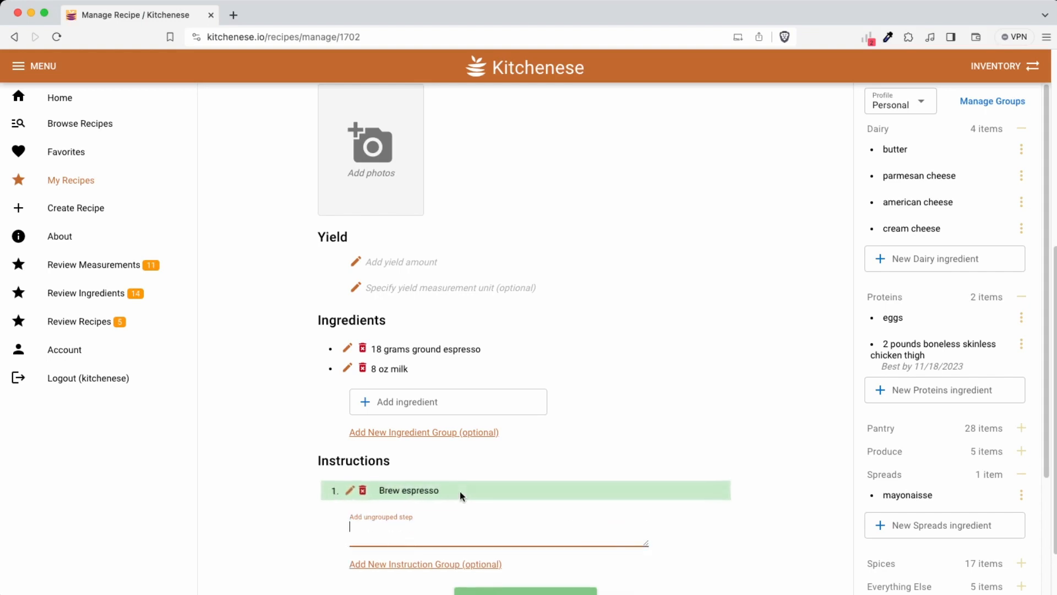
text(Steam)
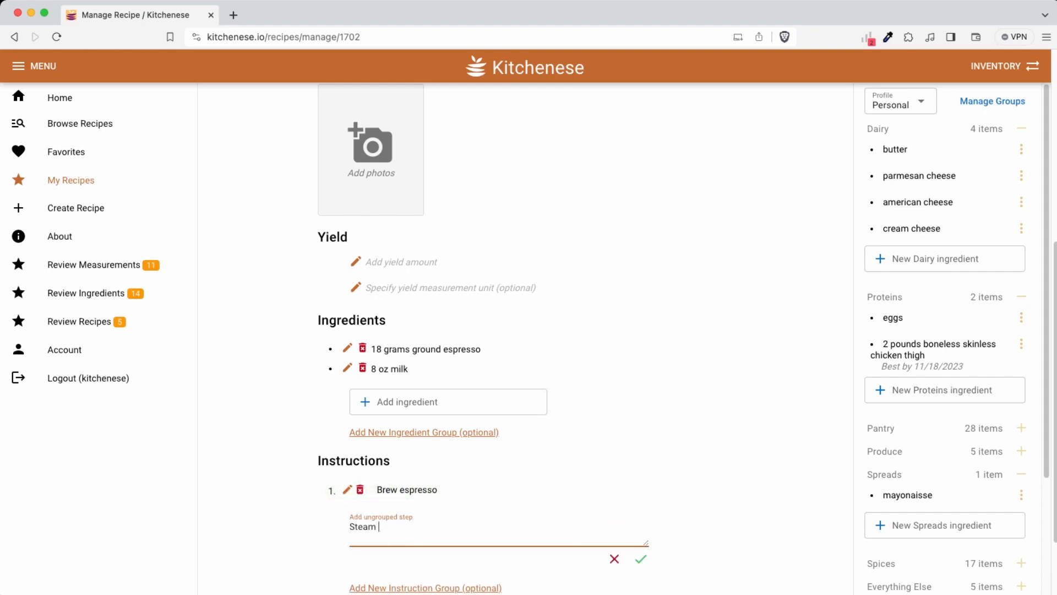
text( milk)
key(Return)
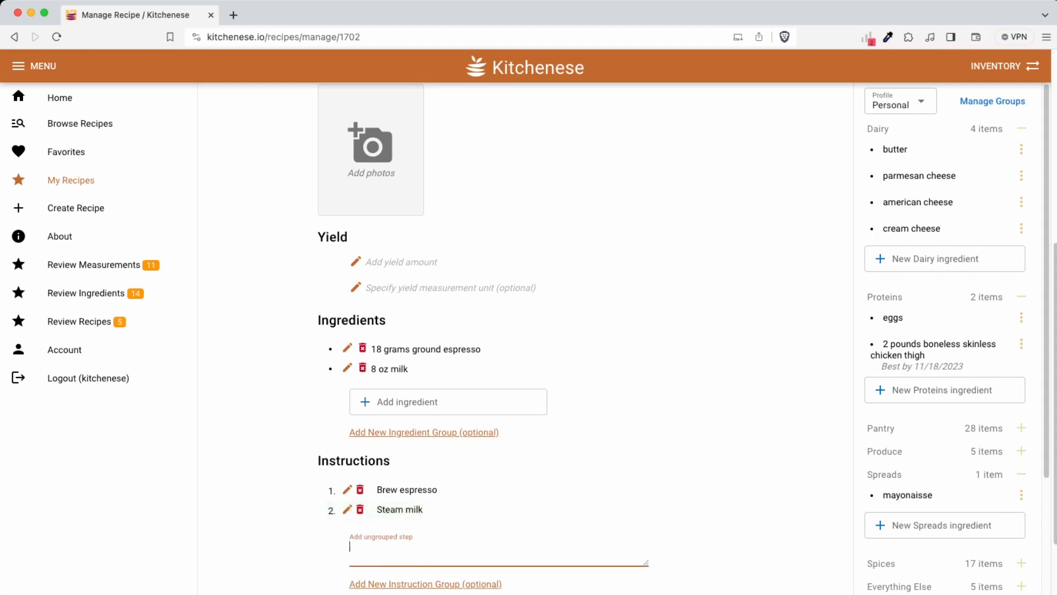
text(Po)
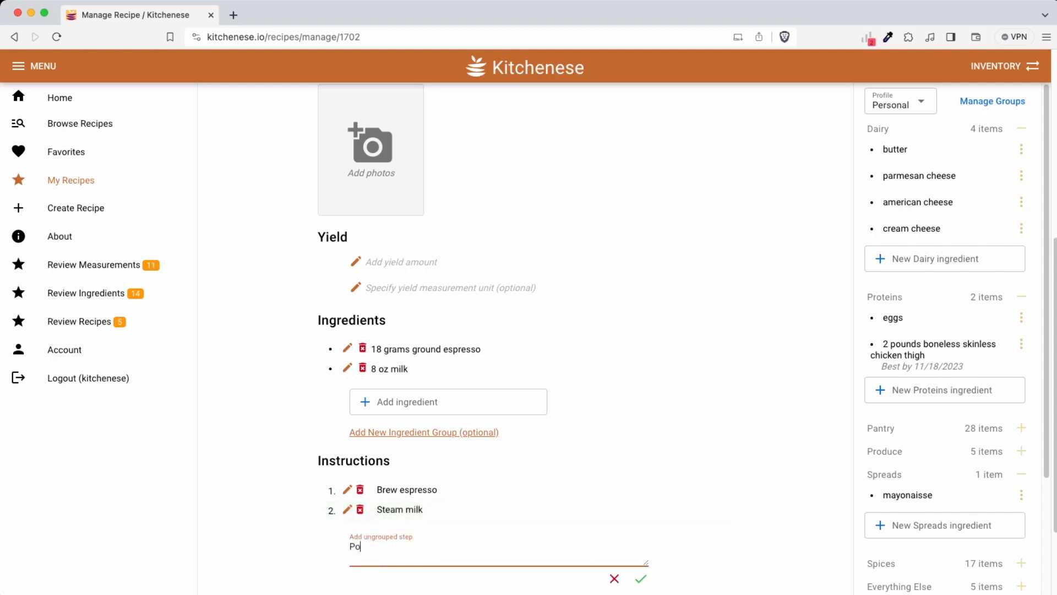
text(ur latte art)
key(Return)
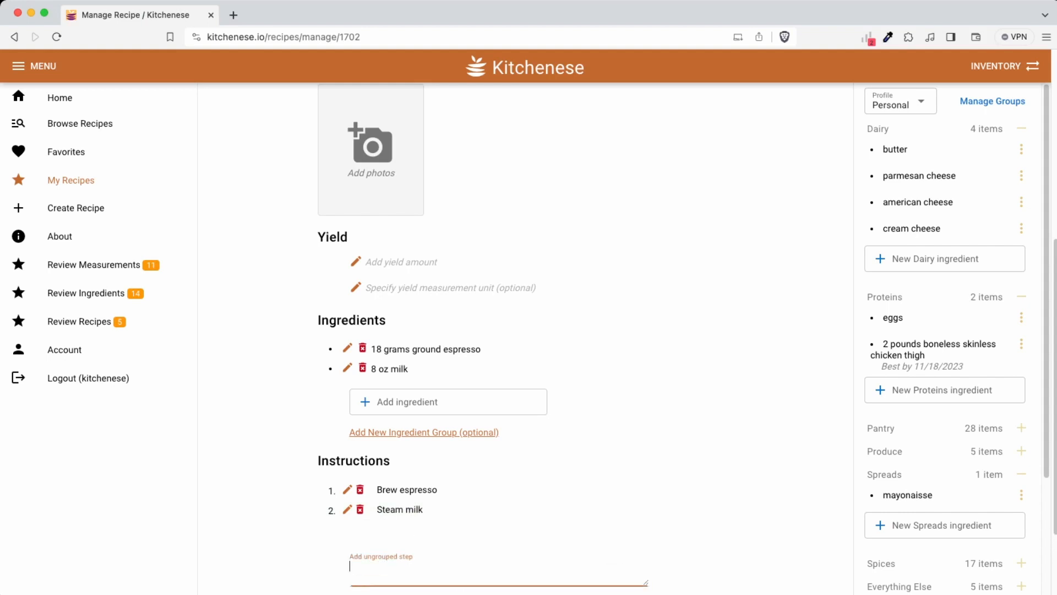
scroll(651, 243, up, 5)
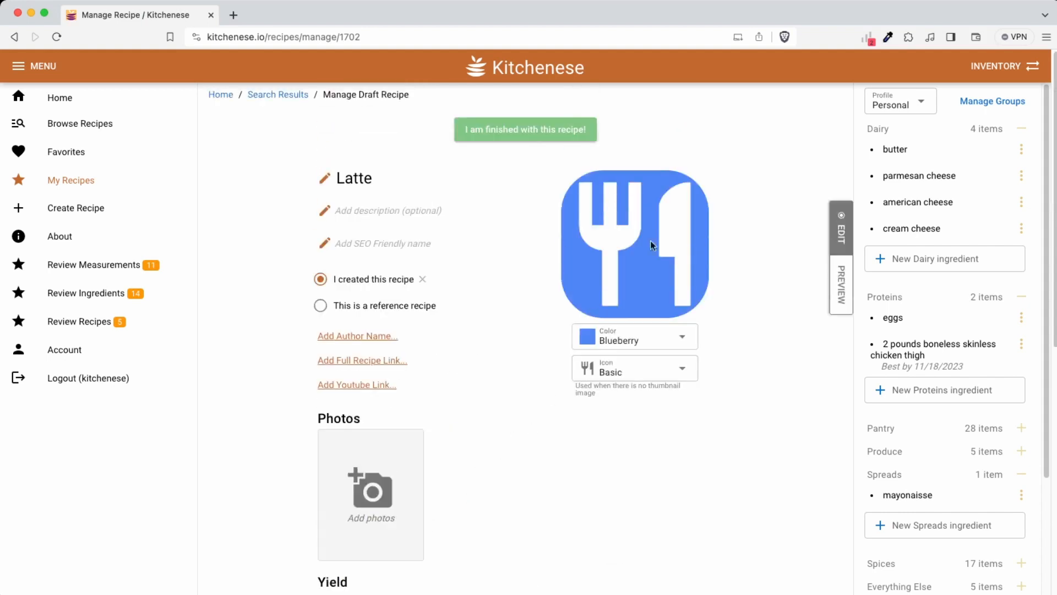
Preview the Latte recipe and submit it as finished with the option to publish publicly.
click(841, 281)
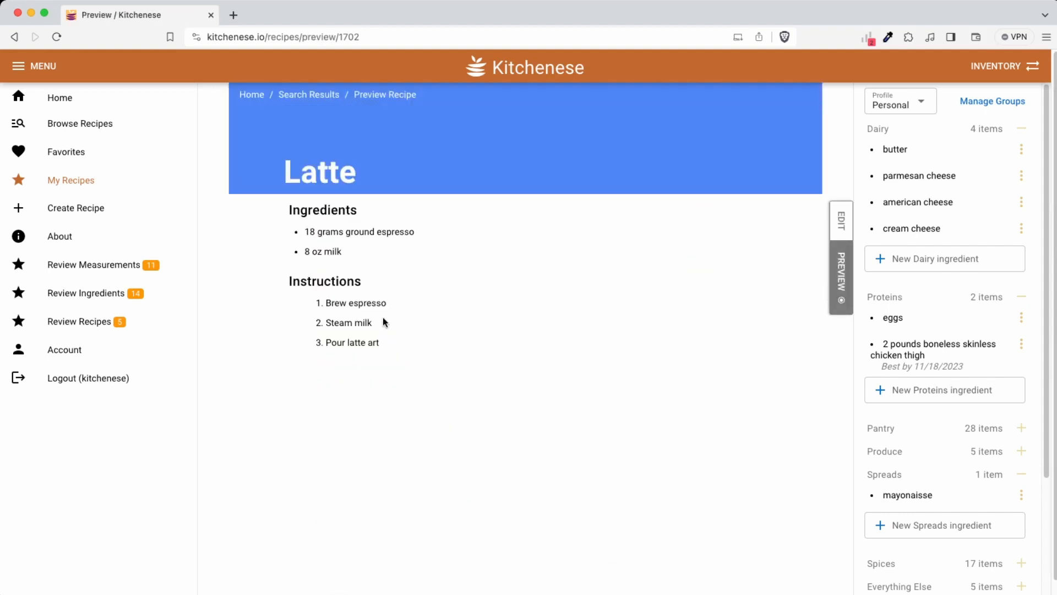
click(842, 220)
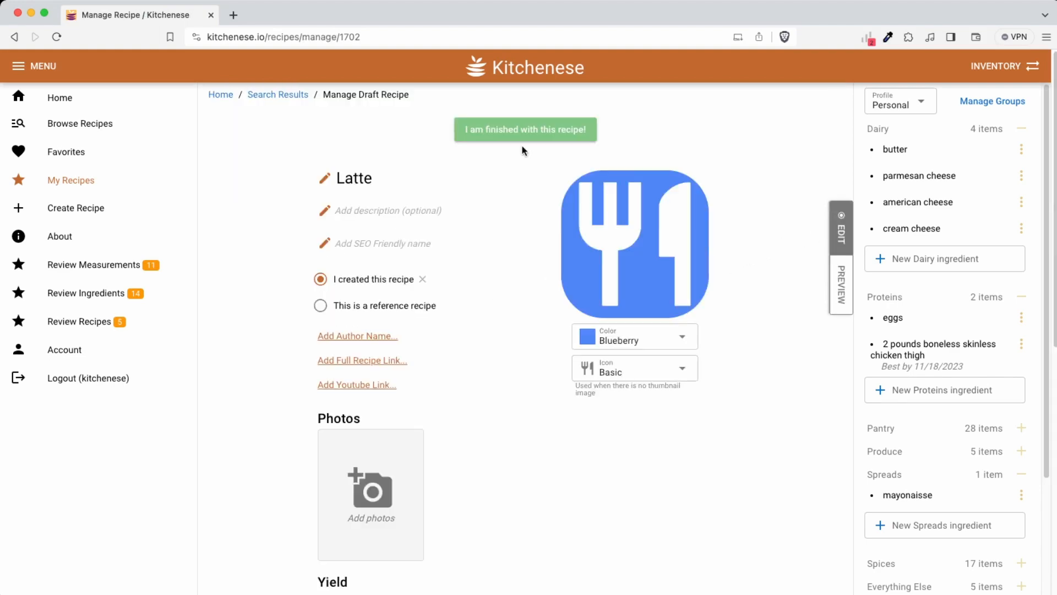
click(512, 133)
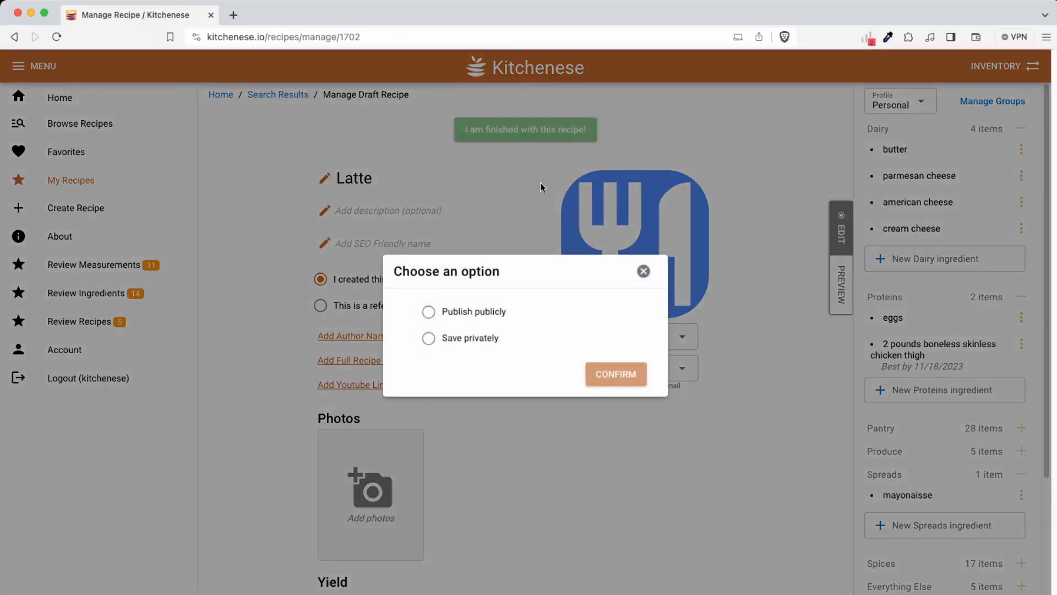
click(479, 314)
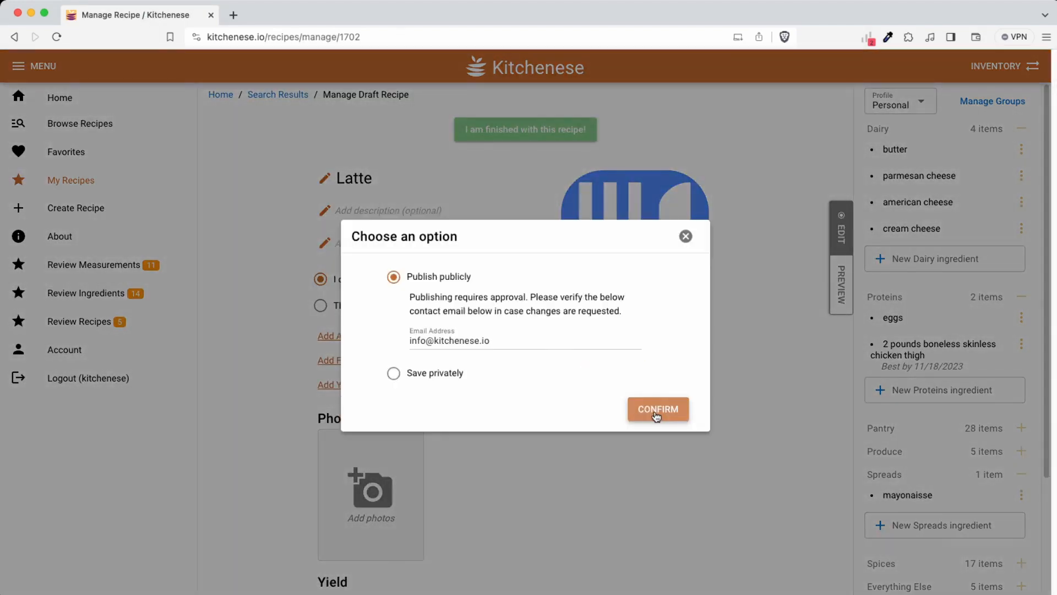
click(656, 414)
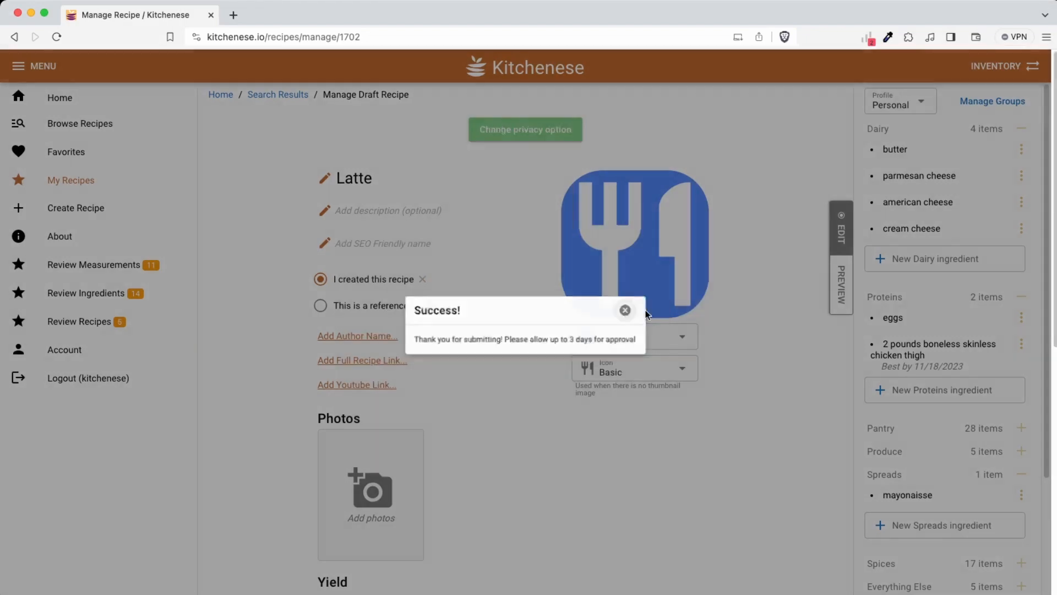
click(644, 307)
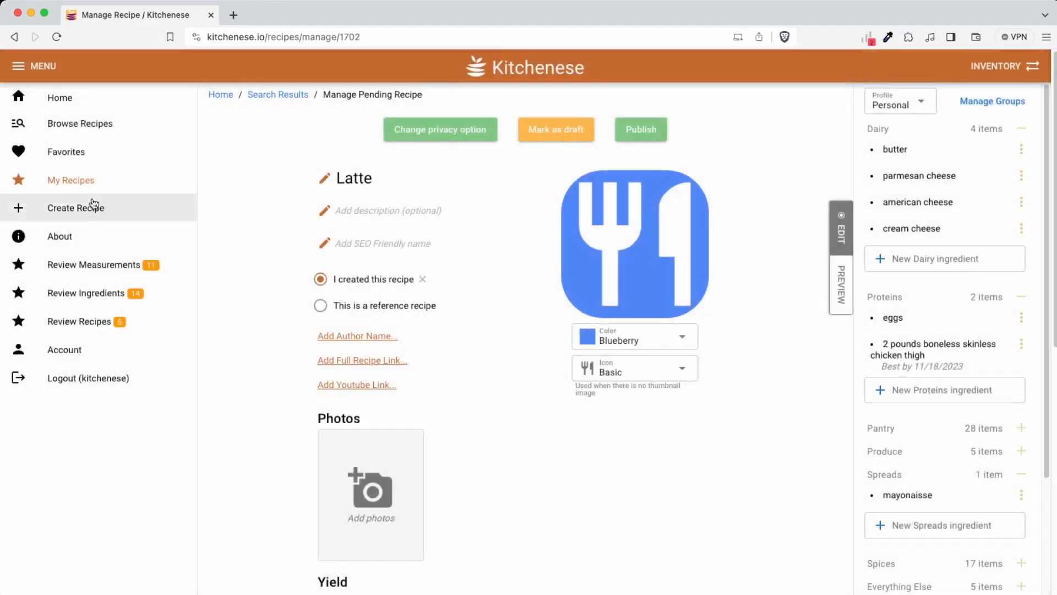
Look through the pending recipes in My Recipes for the submitted Latte recipe.
click(91, 186)
click(416, 238)
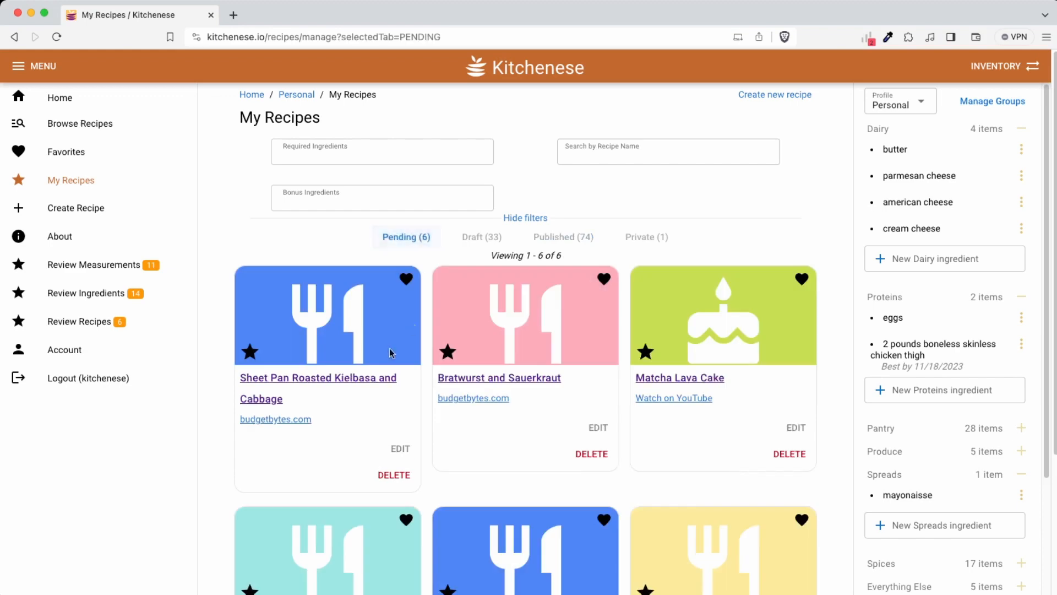
scroll(354, 370, down, 5)
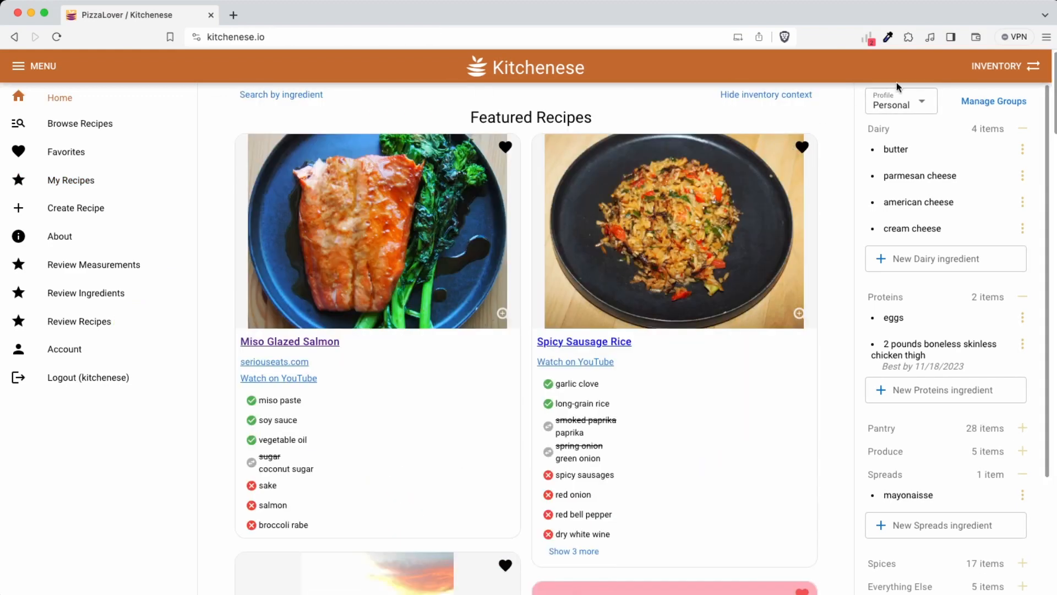
Switch to the PizzaLover business profile and examine the large pepperoni pizza's profit in its summary.
click(896, 105)
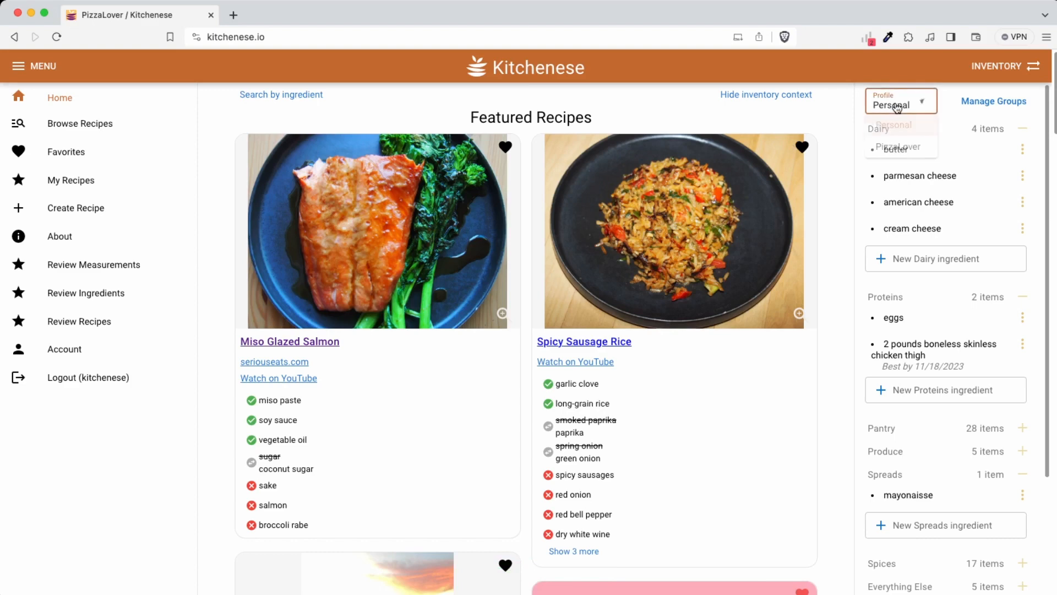
click(899, 147)
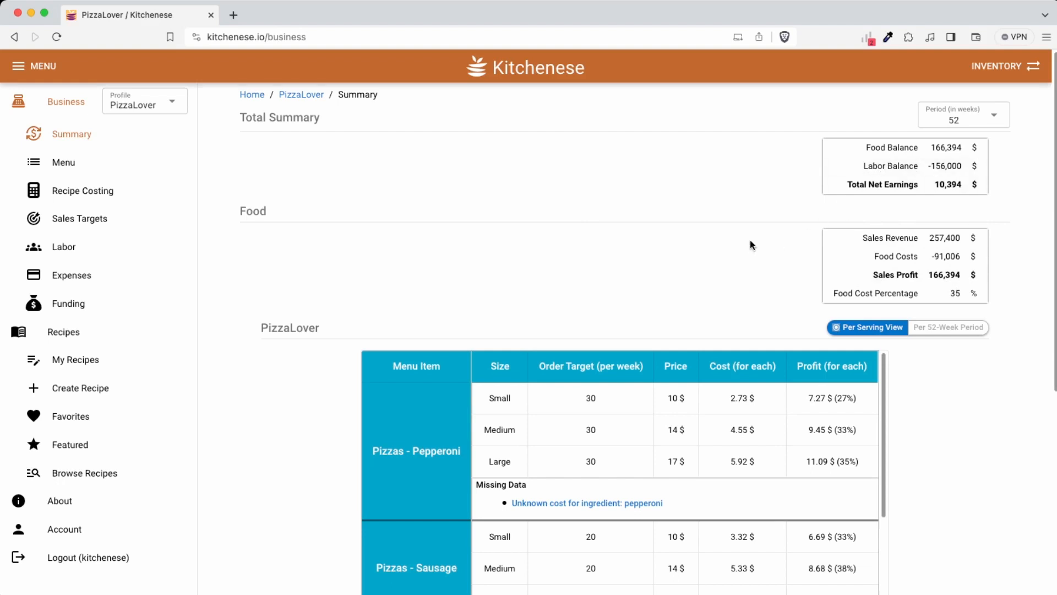
scroll(752, 245, down, 3)
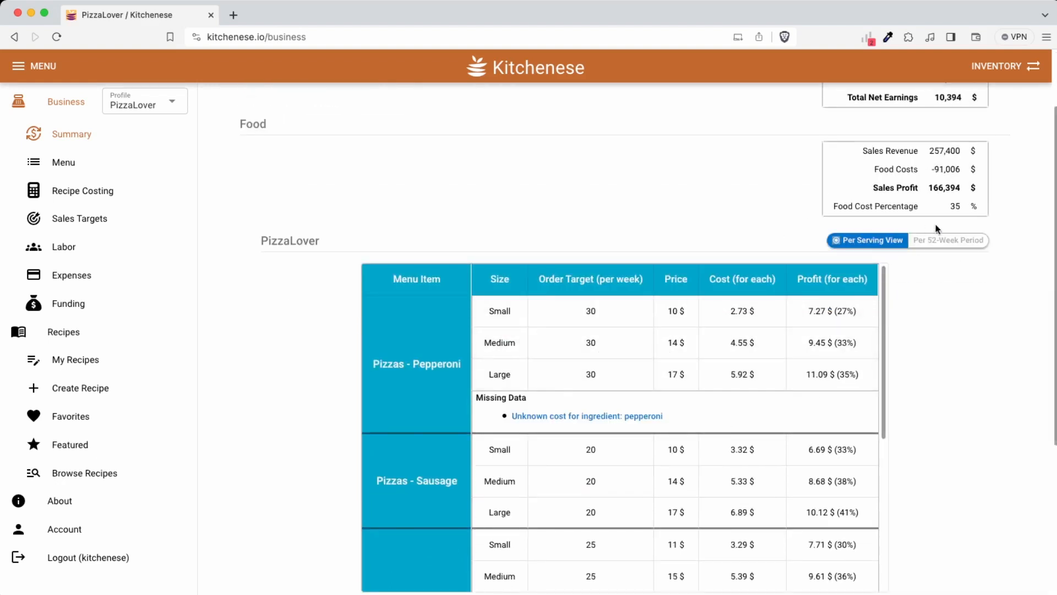
scroll(874, 339, up, 3)
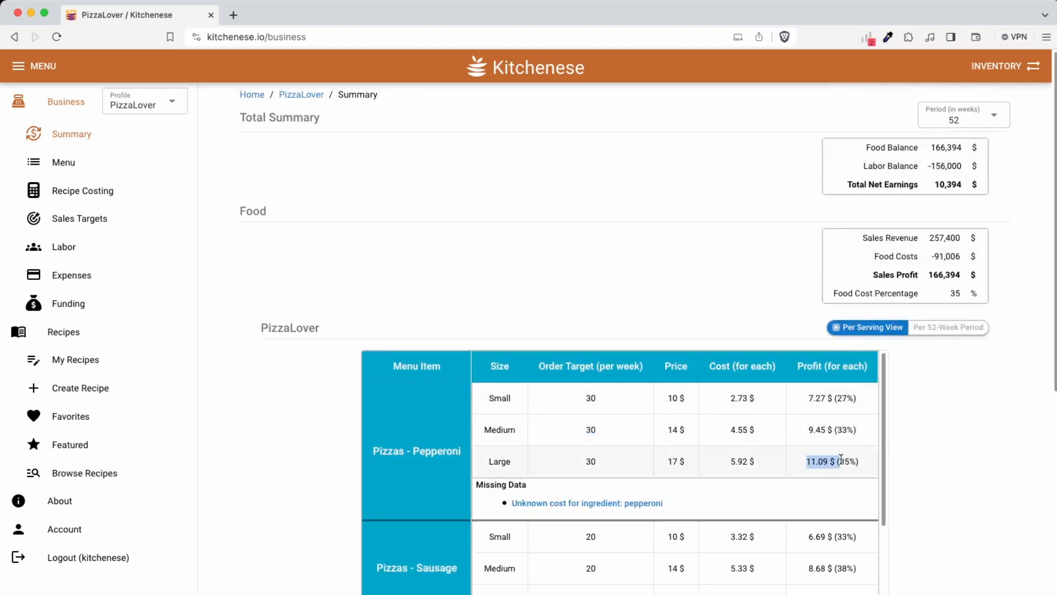
scroll(878, 460, down, 1)
triple_click(845, 436)
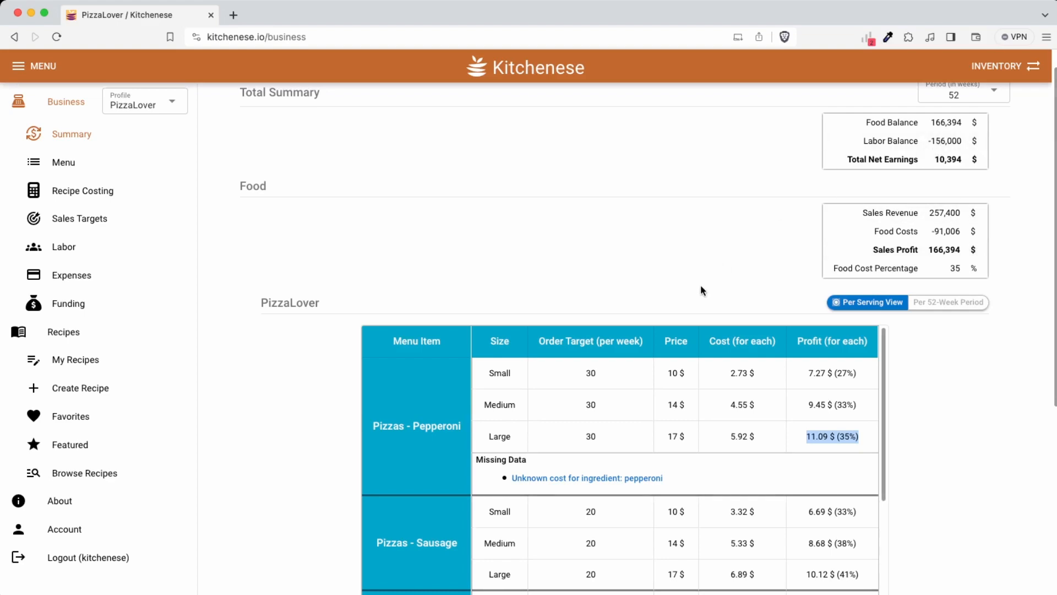
Examine the remaining menu items, the labor costs and the missing-data notes in the PizzaLover summary.
scroll(702, 291, down, 6)
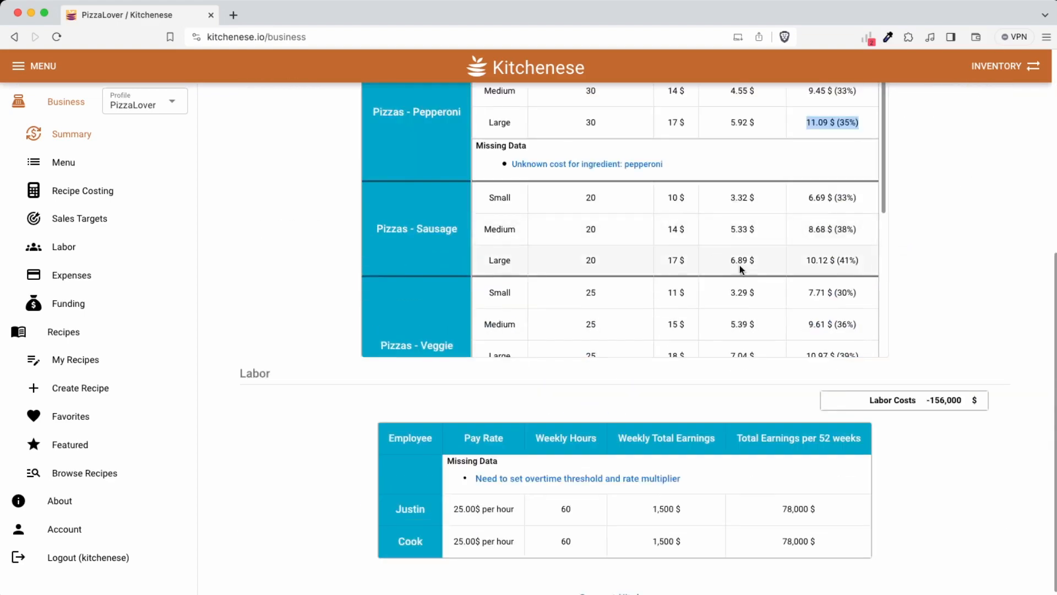
scroll(739, 265, down, 5)
scroll(817, 300, up, 5)
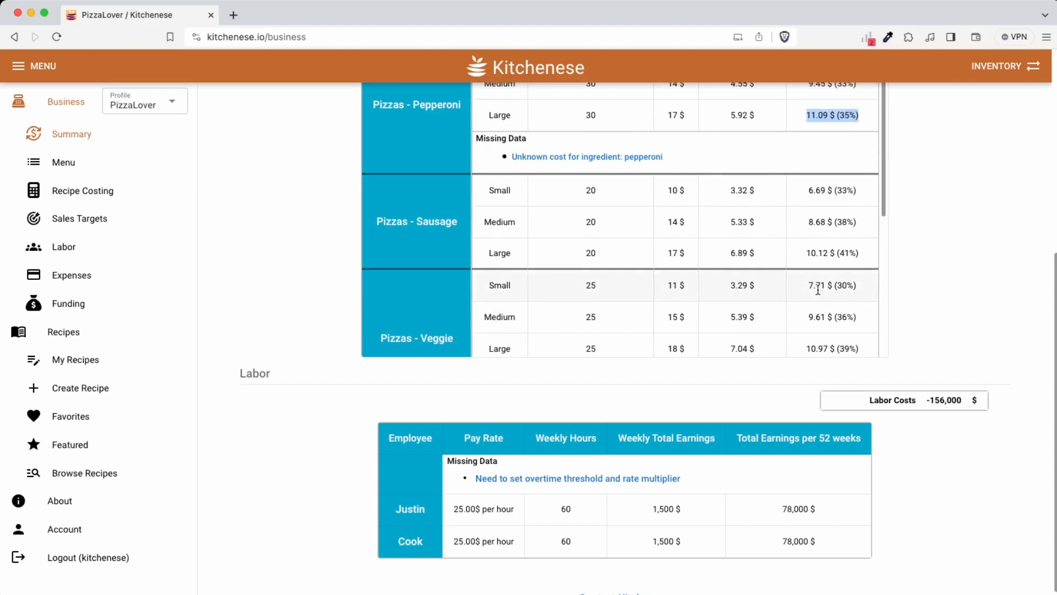
scroll(817, 288, down, 2)
scroll(917, 303, up, 8)
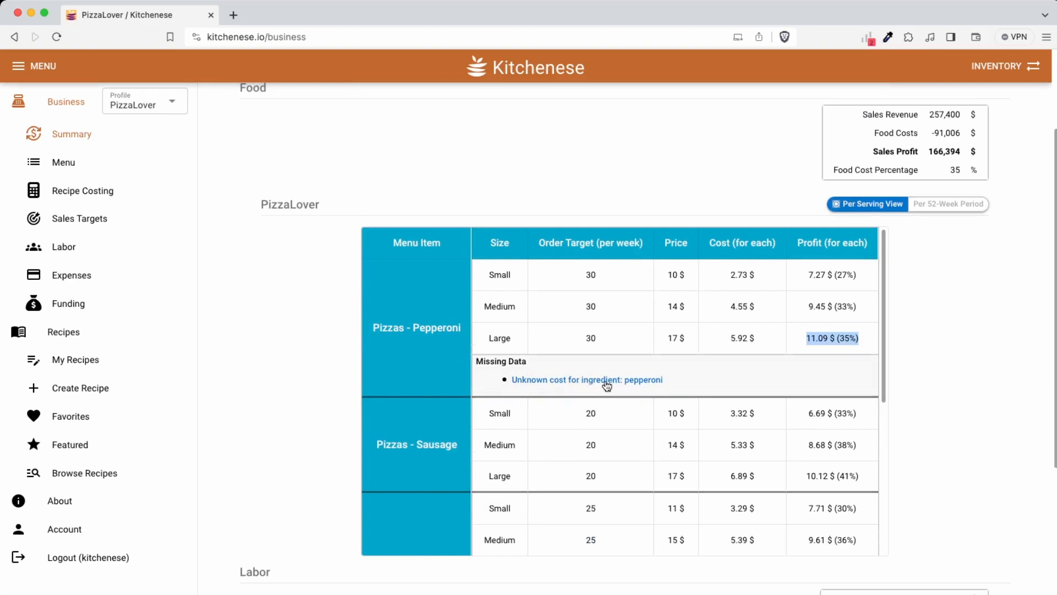
scroll(362, 387, down, 5)
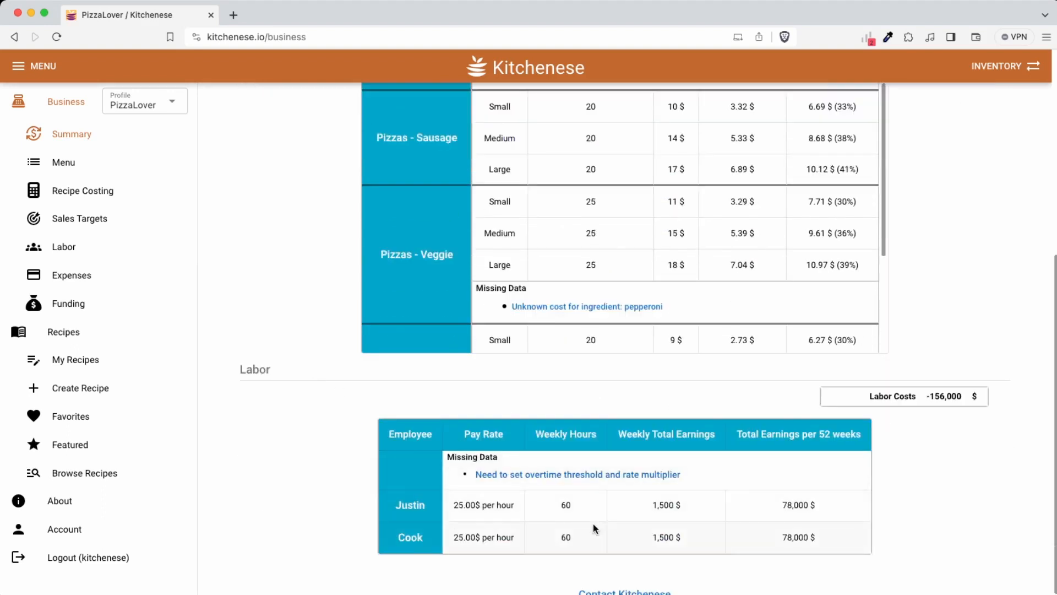
scroll(667, 506, down, 1)
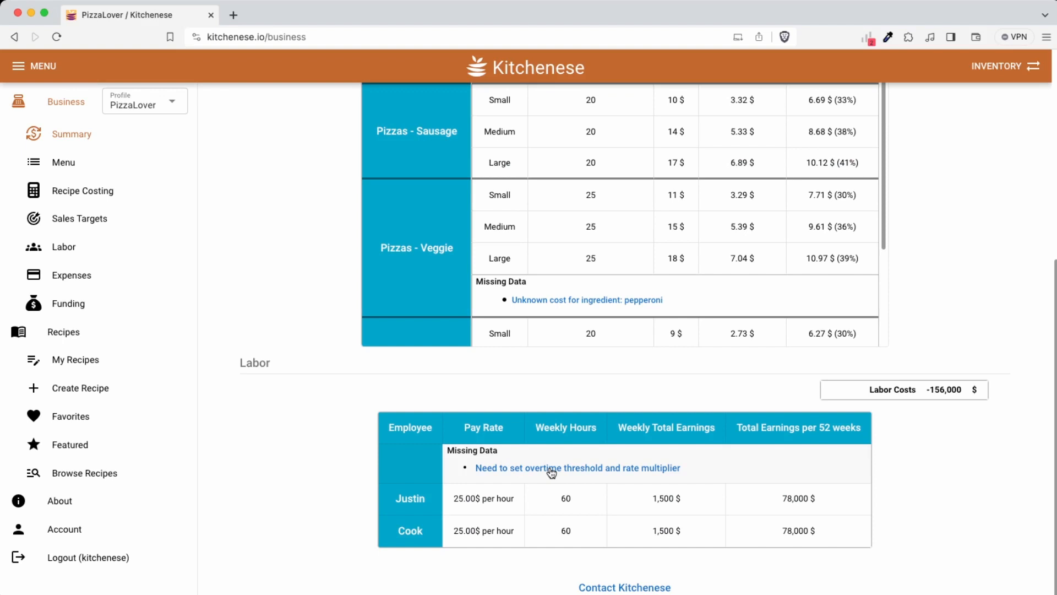
Follow the missing pepperoni cost note into recipe costing and review the weekly sales targets and menu item prices.
click(556, 301)
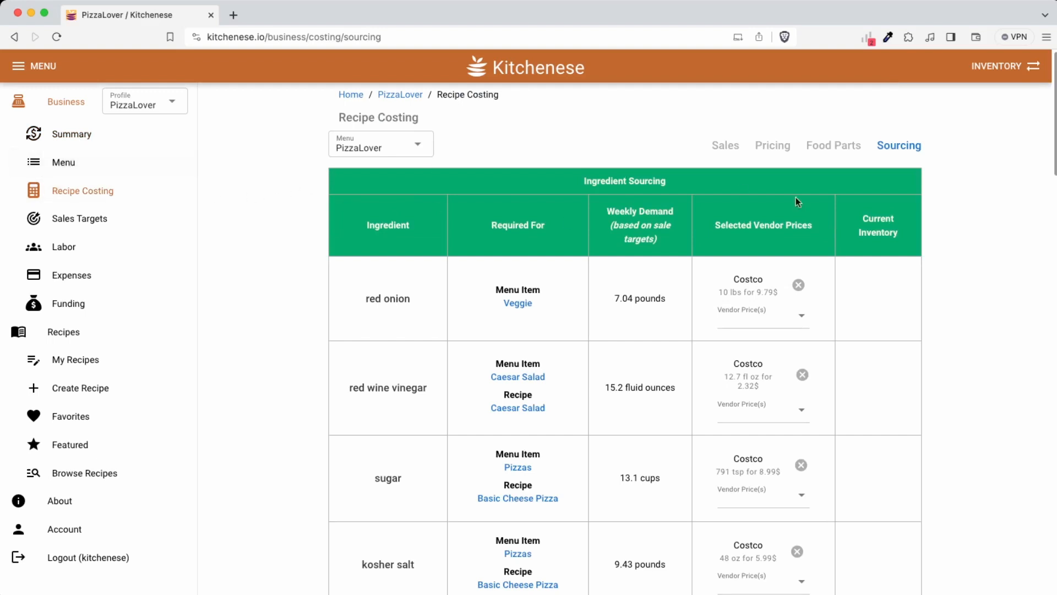
click(729, 146)
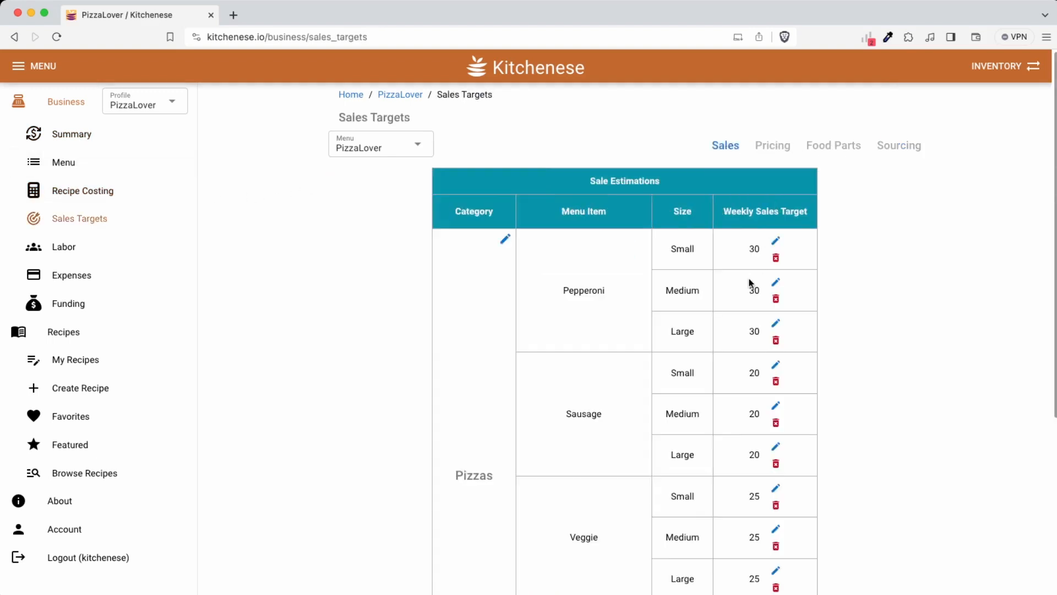
scroll(789, 368, down, 2)
scroll(788, 368, down, 3)
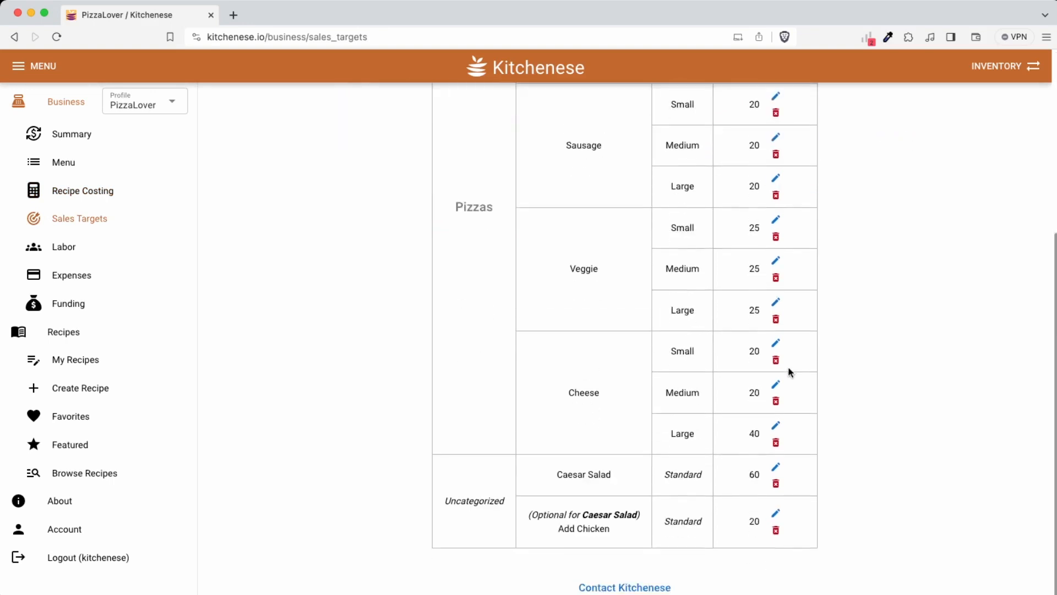
scroll(791, 373, up, 5)
click(781, 154)
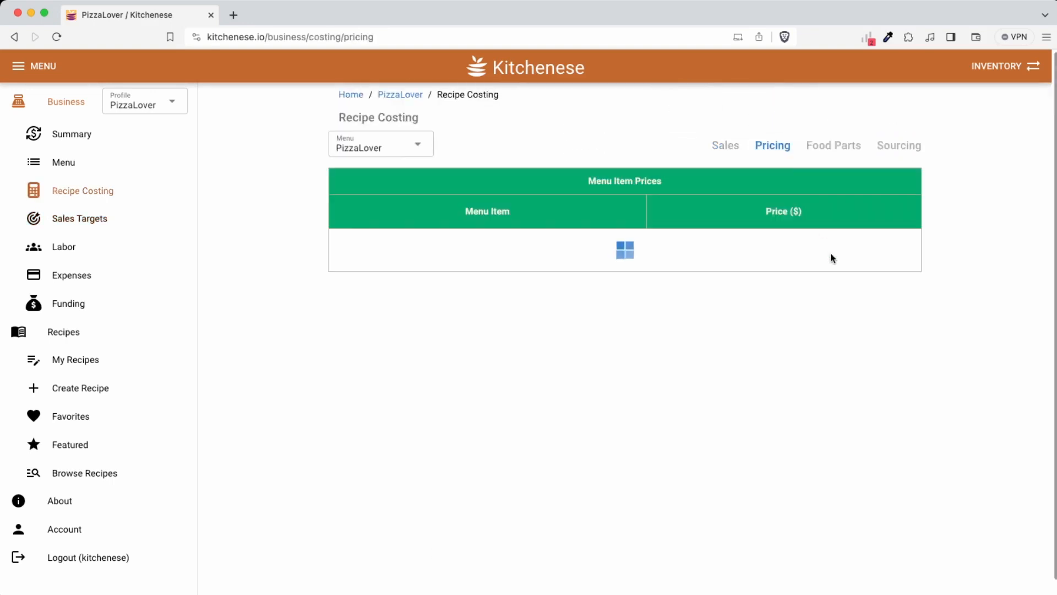
click(841, 149)
click(725, 146)
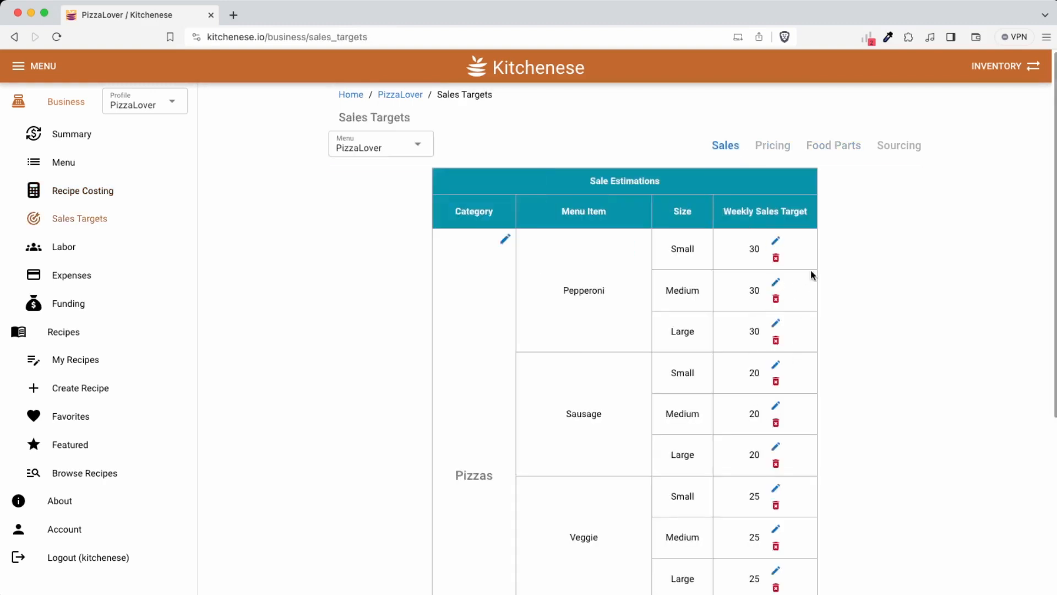
Review the food part measurements and the yield and ingredients of the Basic Cheese Pizza recipe.
click(844, 145)
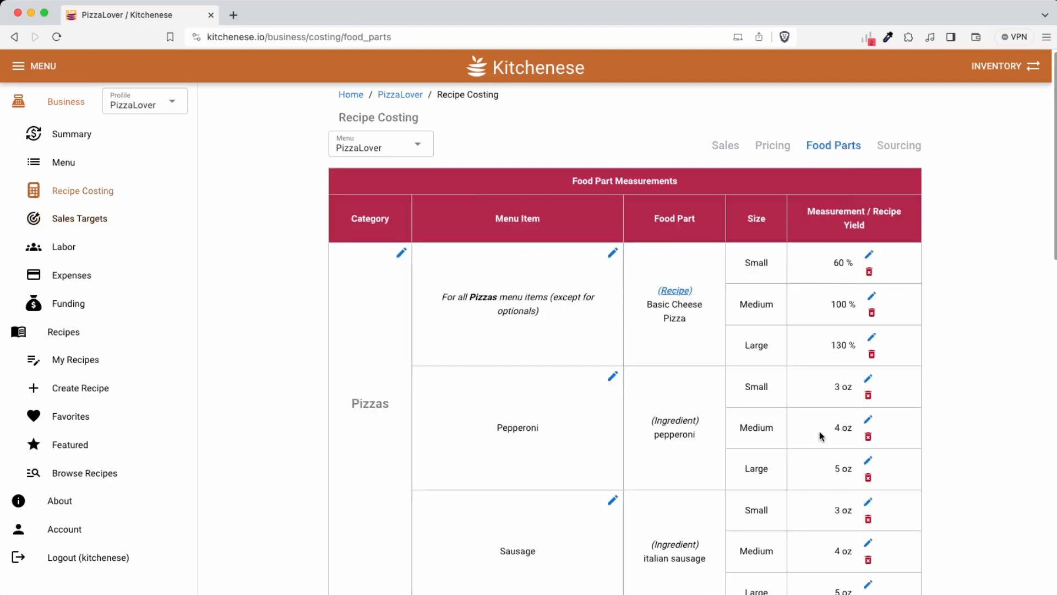
click(673, 293)
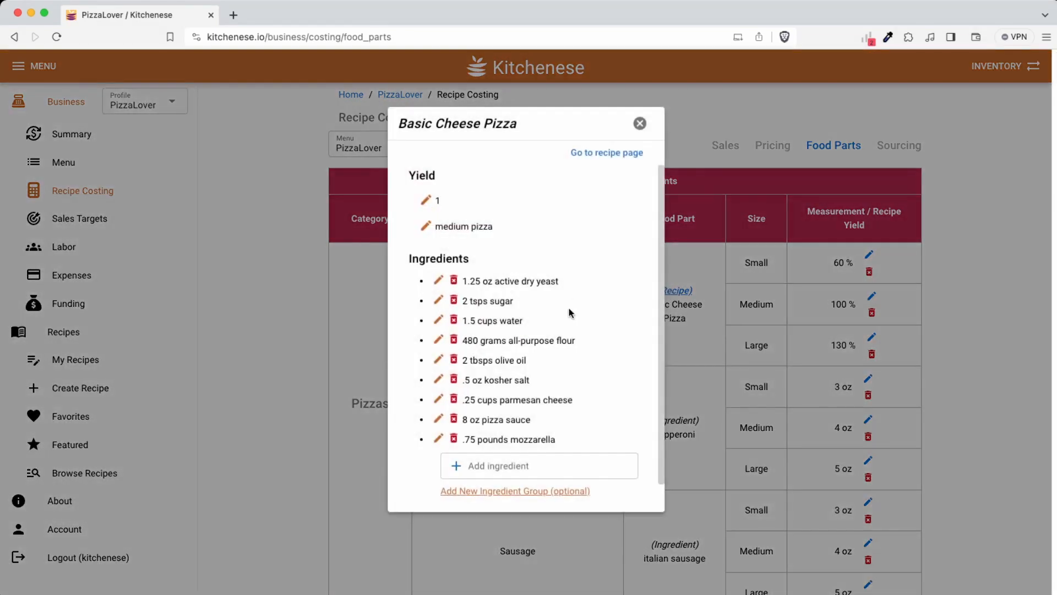
scroll(572, 308, down, 1)
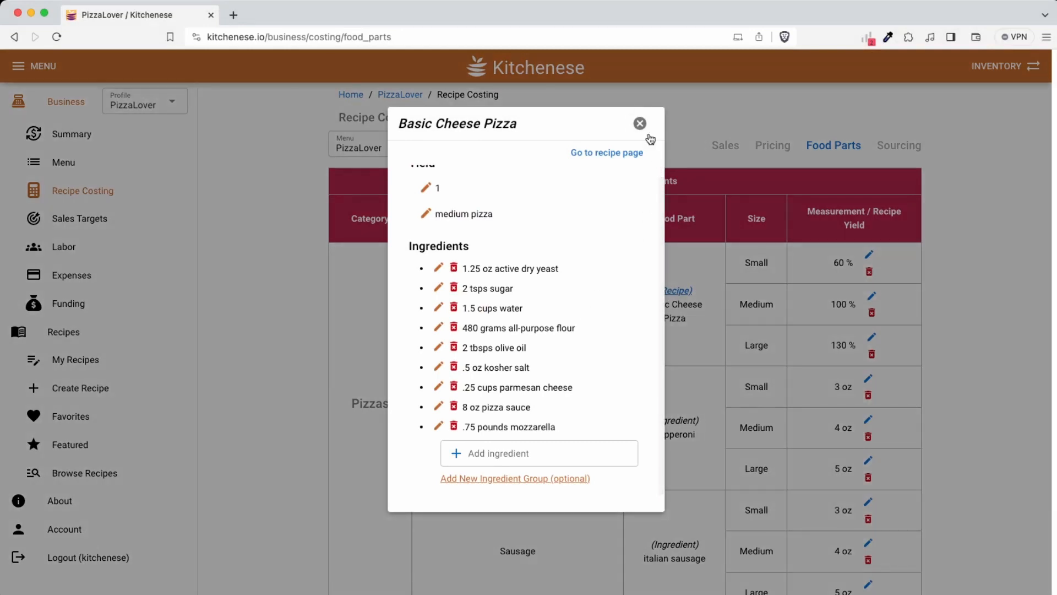
click(649, 135)
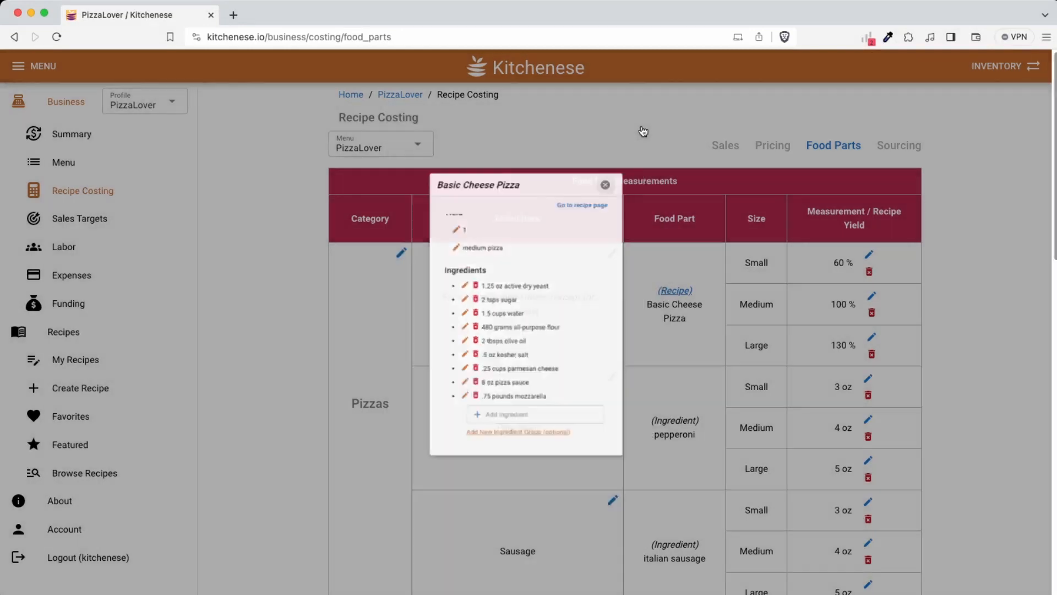
Find pepperoni in the ingredient sourcing table and select the Costco vendor price of 10 lbs for 32.19$.
click(898, 145)
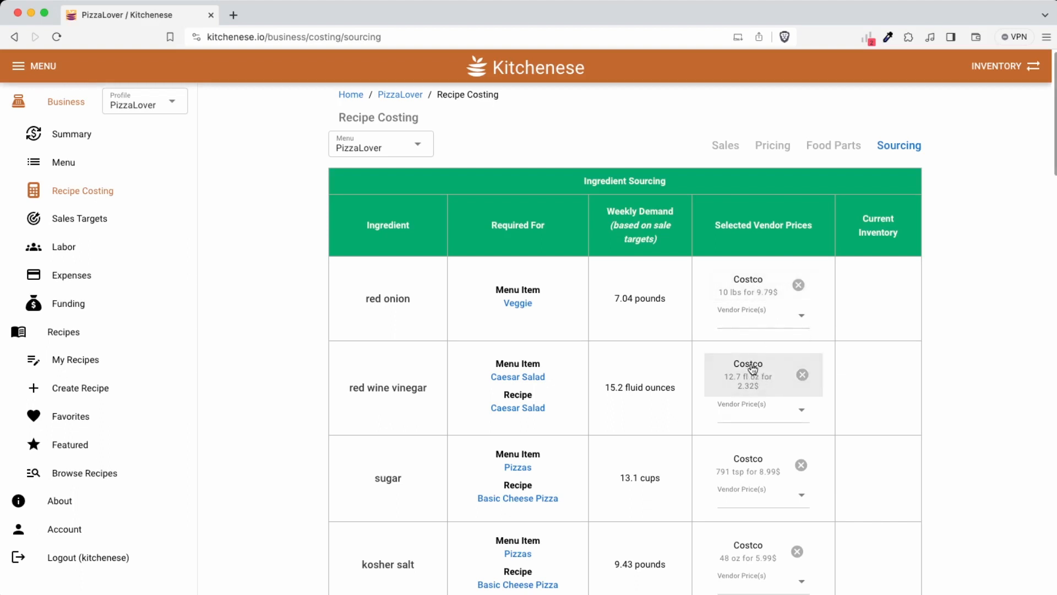
scroll(636, 424, down, 6)
scroll(636, 424, down, 10)
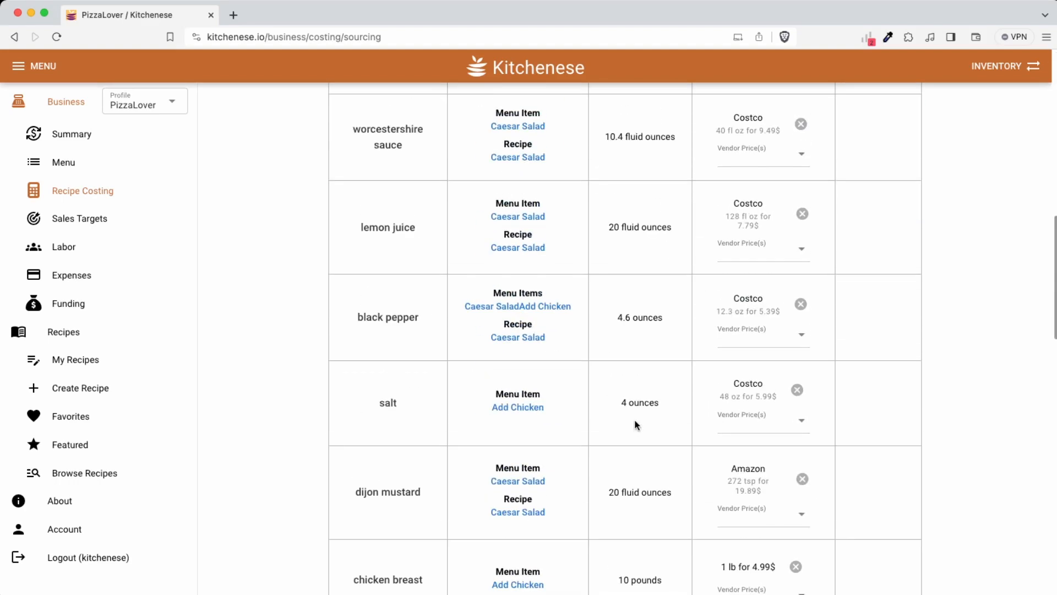
key(super+f)
text(peppero)
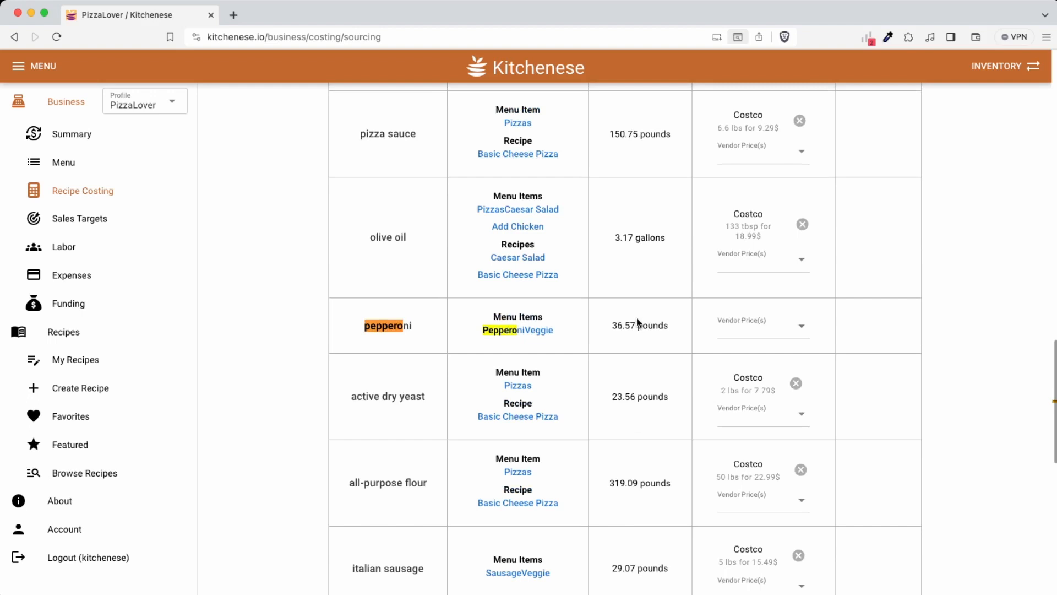
click(731, 324)
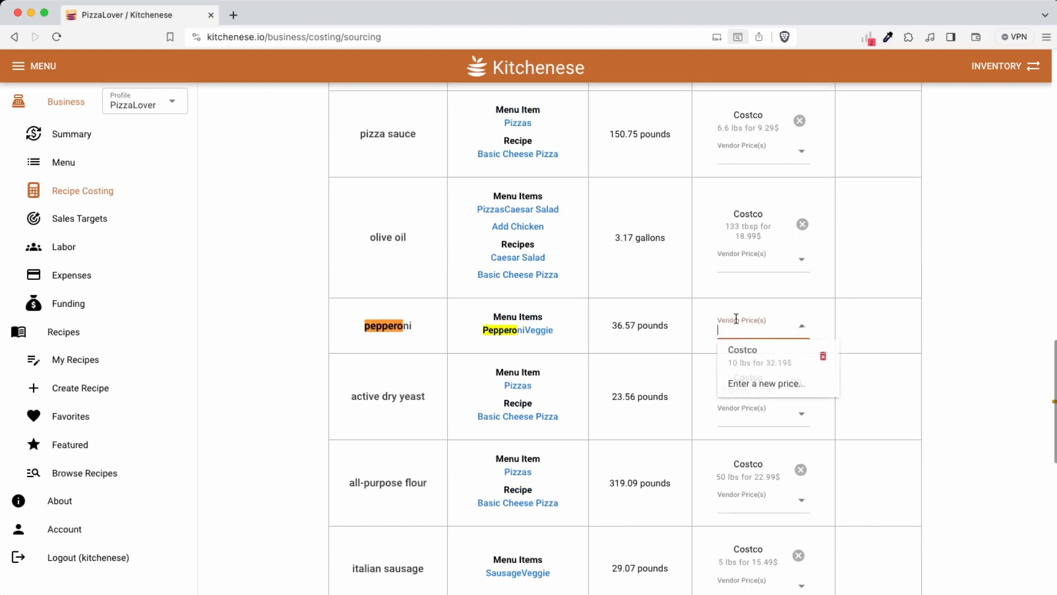
click(756, 365)
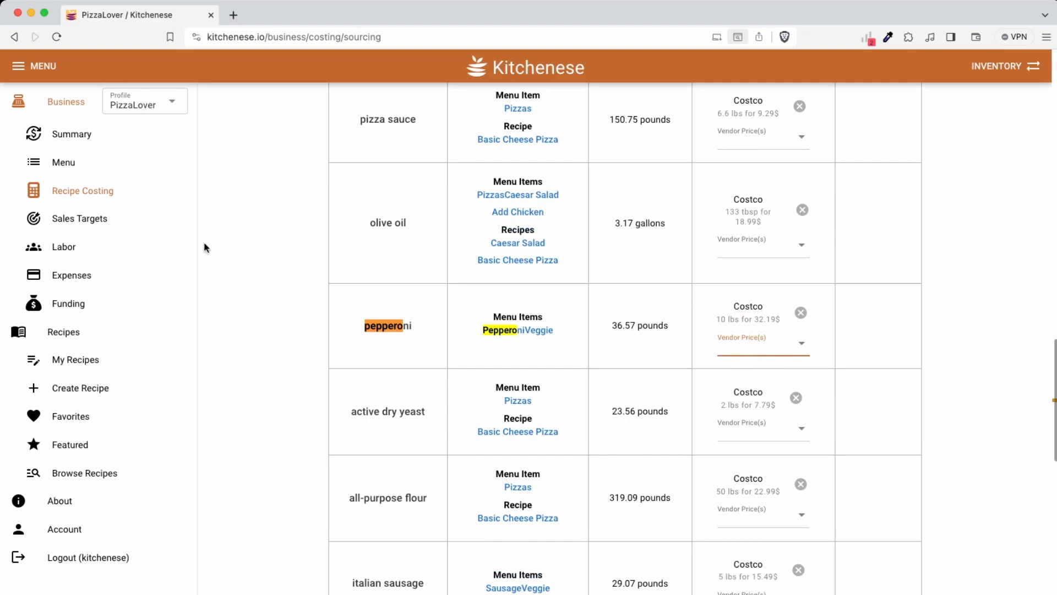
Check the large pepperoni pizza's profit again in the business summary.
click(123, 136)
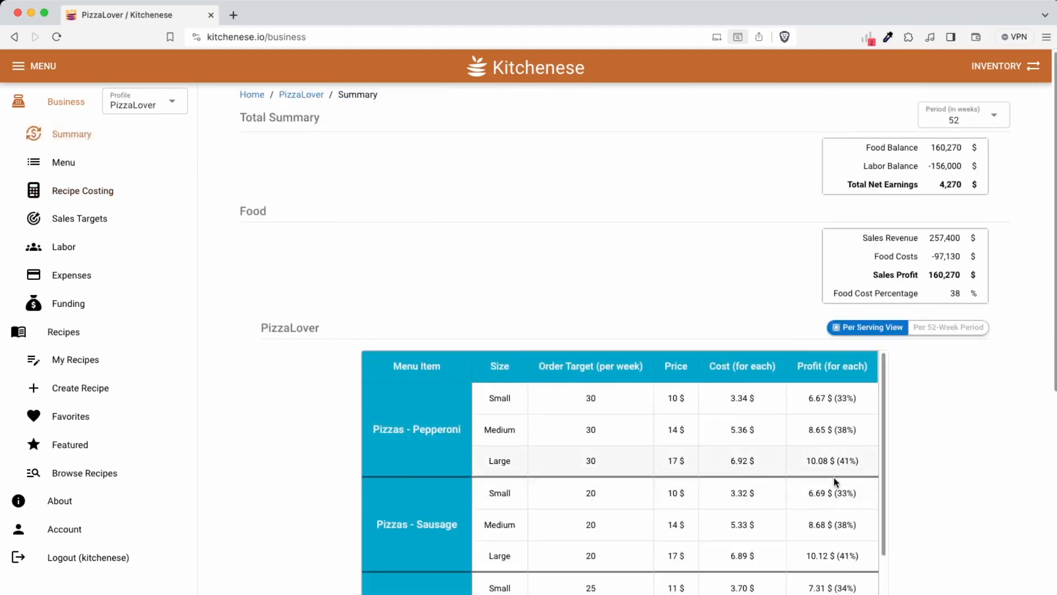
drag(816, 461, 854, 460)
triple_click(860, 457)
Set the overtime threshold to 40 hours in the labor schedule settings and save.
click(153, 249)
click(348, 319)
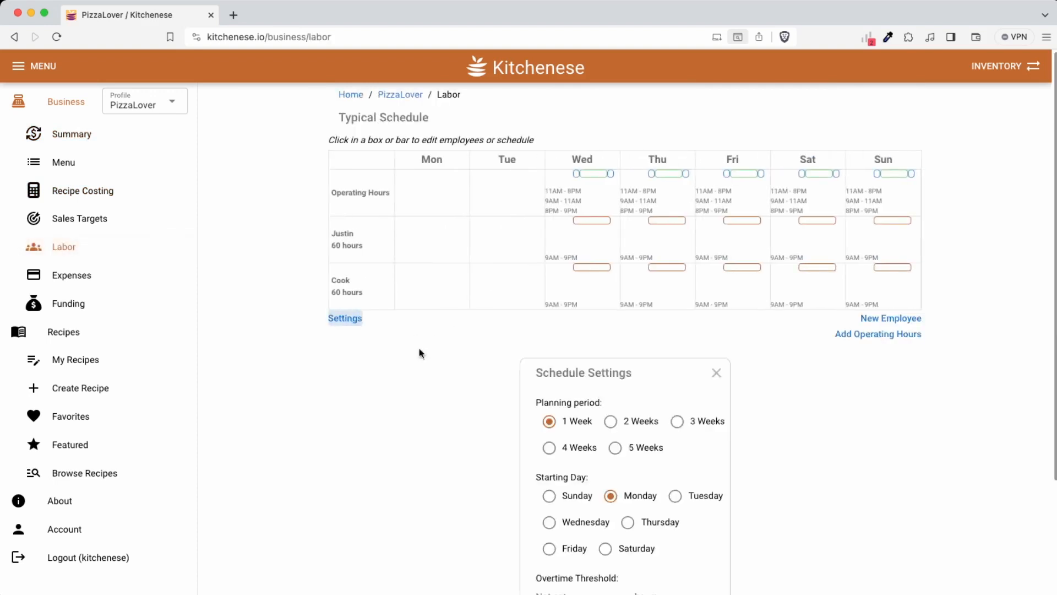
scroll(495, 385, down, 3)
click(631, 449)
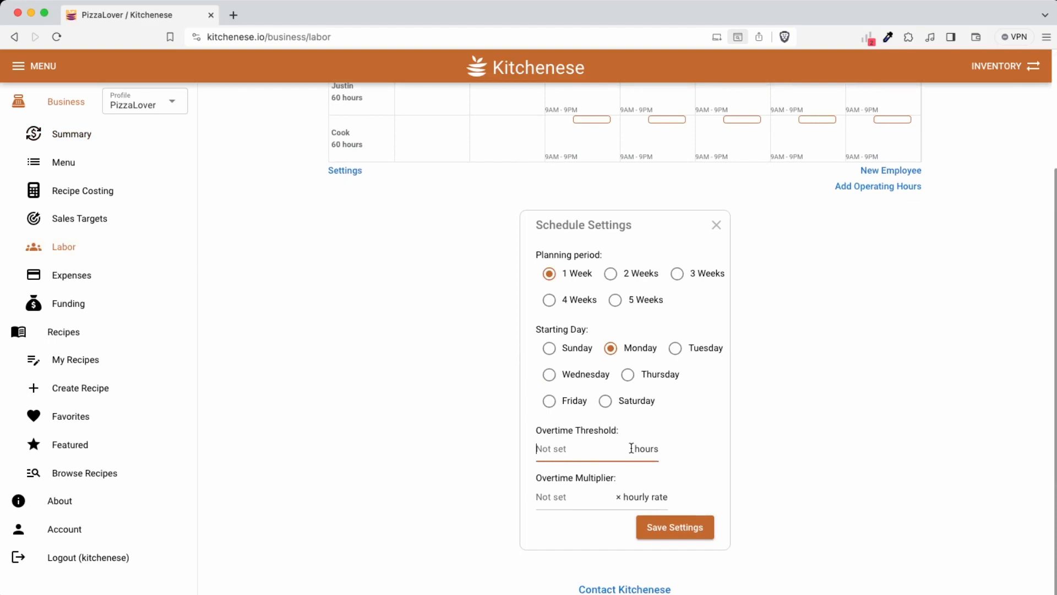
key(Return)
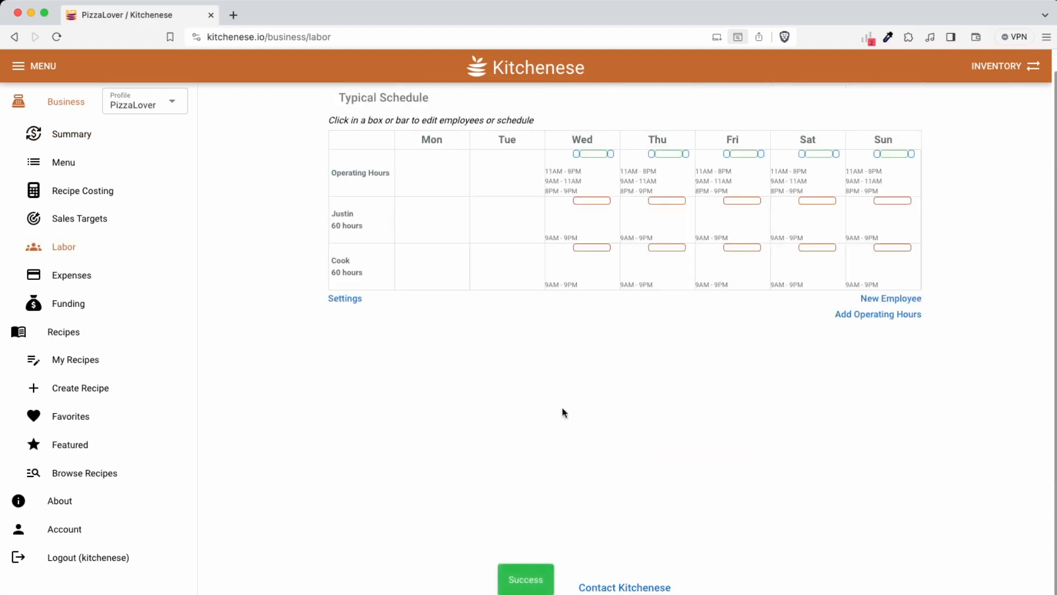
Set the overtime multiplier to 1.5 × hourly rate in the labor schedule settings and save.
click(357, 303)
scroll(573, 444, down, 3)
click(644, 495)
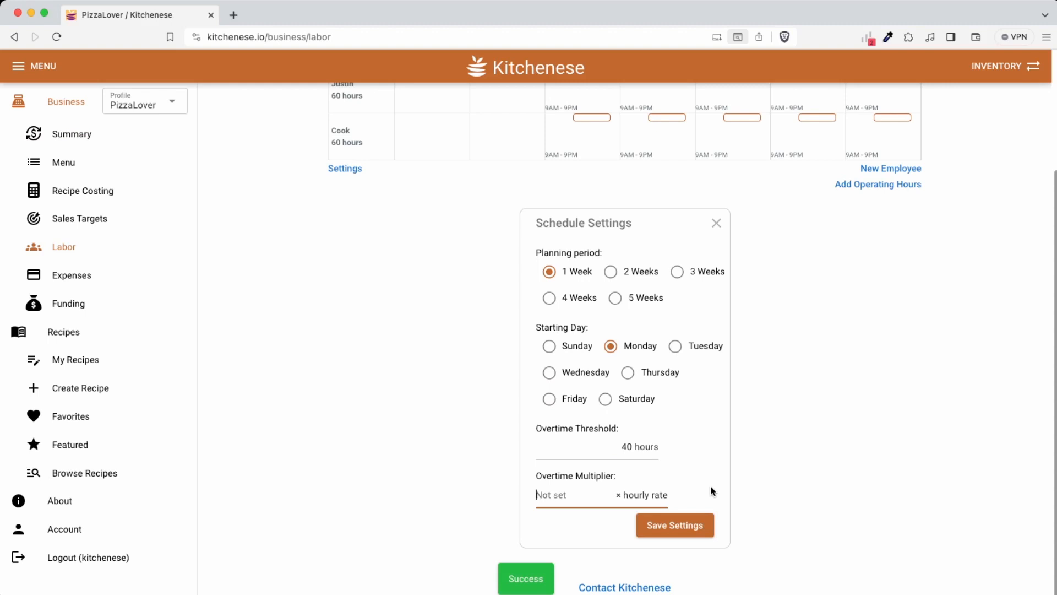
text(1.5)
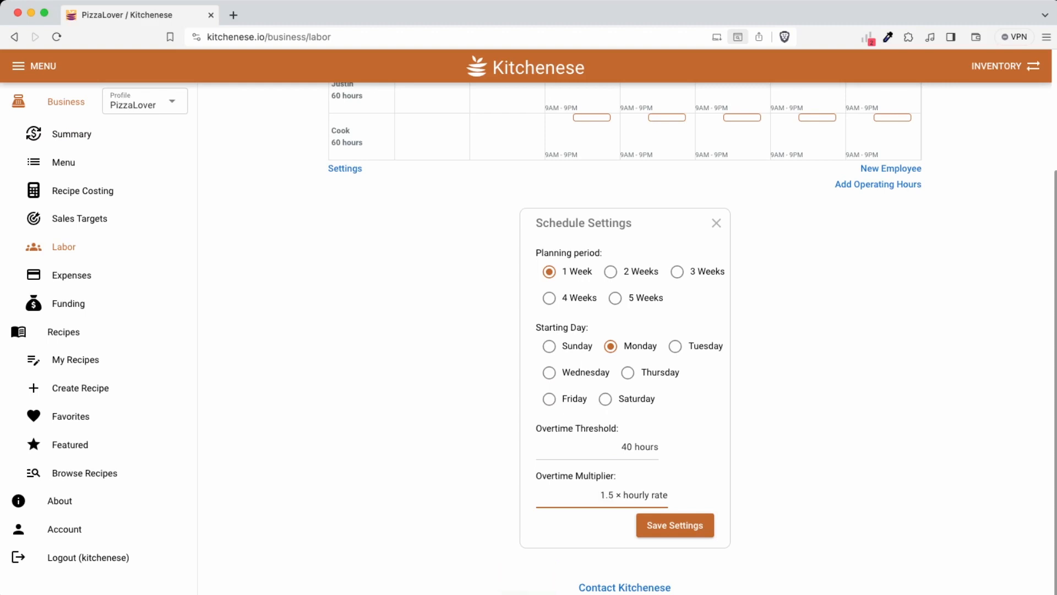
key(Return)
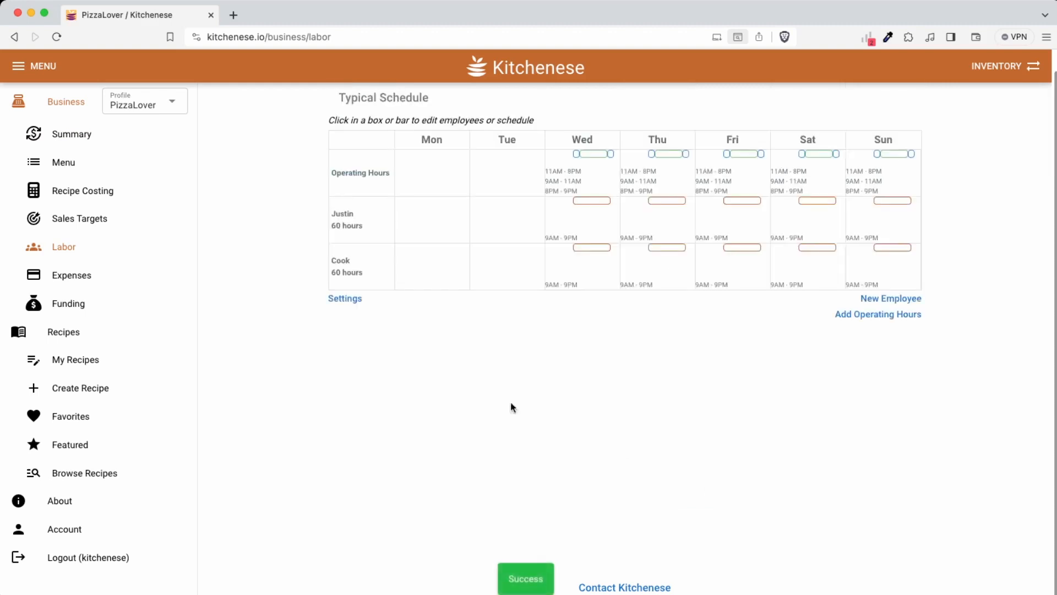
Review the business summary's total net result, overtime bonuses and the employees' total earnings per 52 weeks.
click(87, 133)
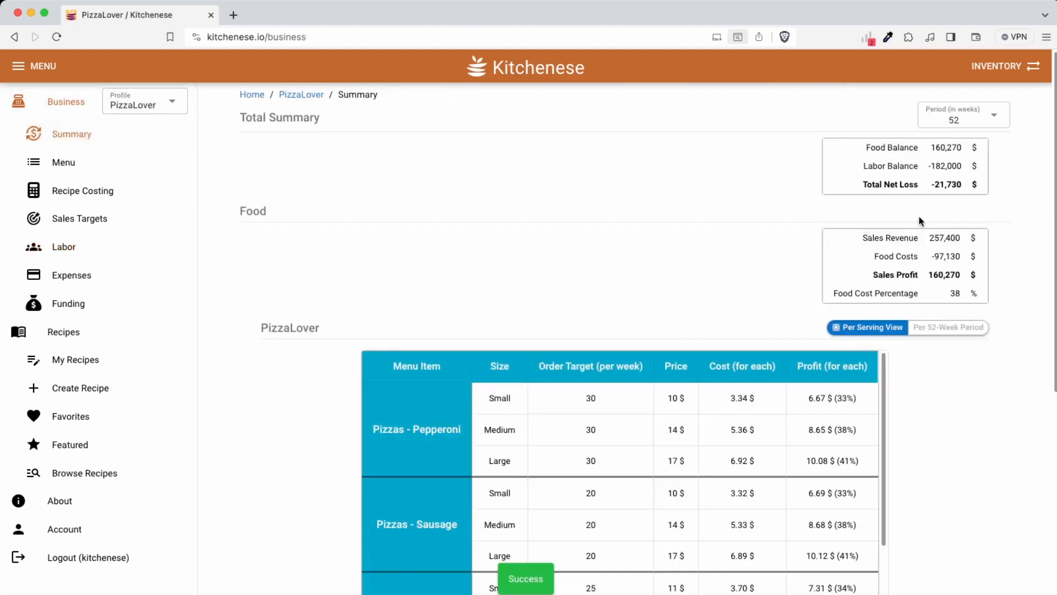
drag(940, 185, 975, 189)
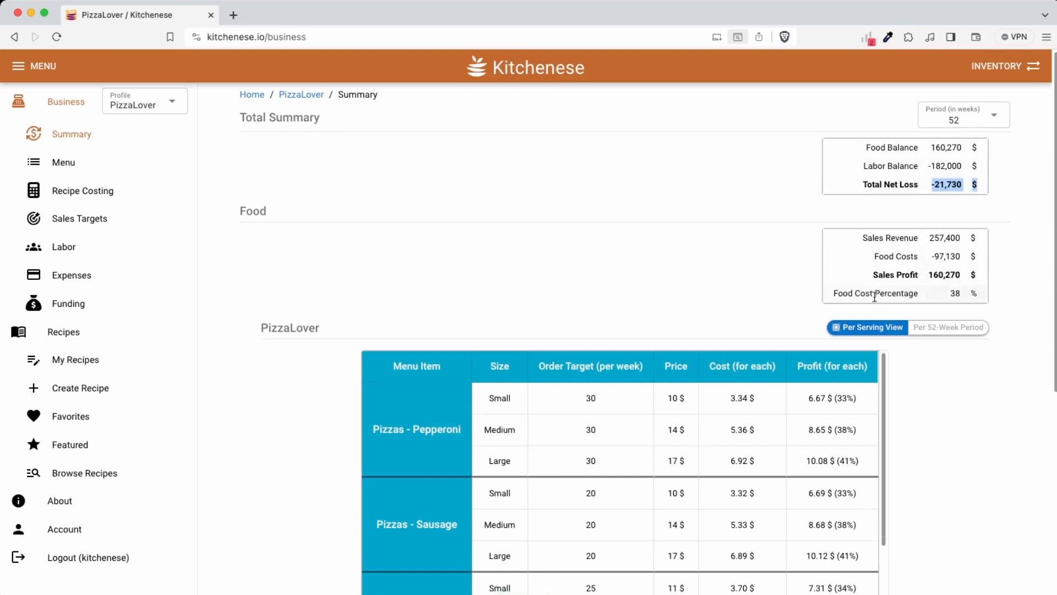
scroll(881, 291, down, 6)
drag(857, 417, 978, 411)
click(979, 412)
double_click(946, 412)
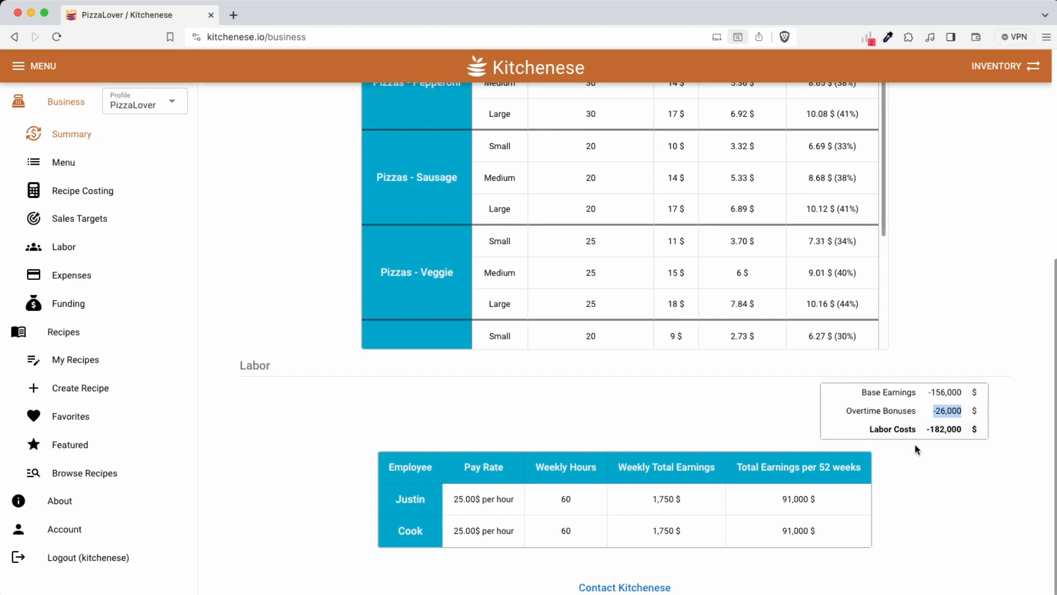
triple_click(789, 500)
click(817, 489)
scroll(496, 331, up, 10)
Show the PizzaLover menu in display-only mode and review the Pizzas category's sizes and the Caesar Salad's options.
click(64, 162)
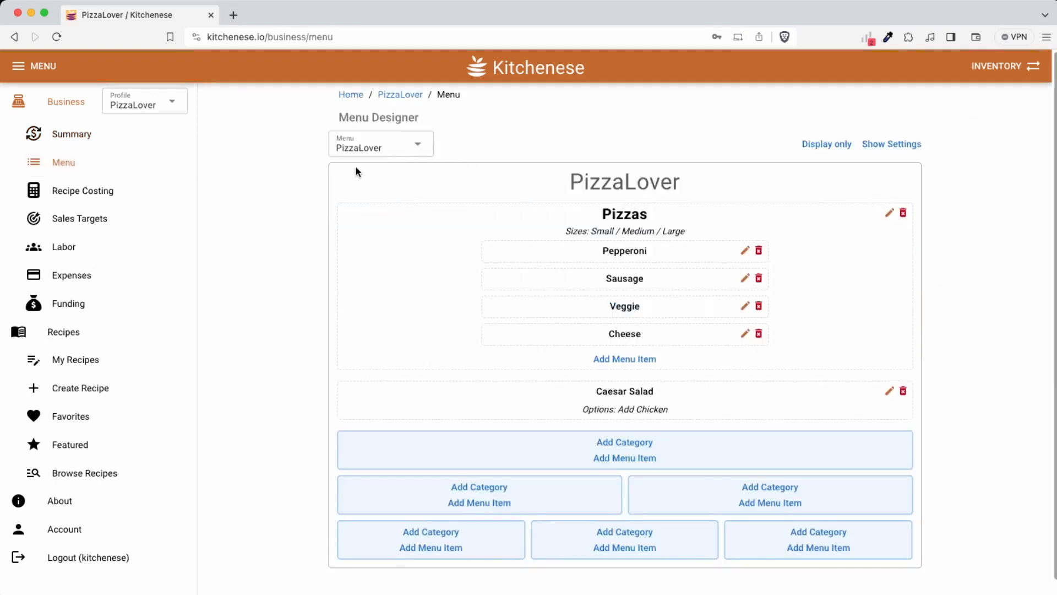
click(815, 146)
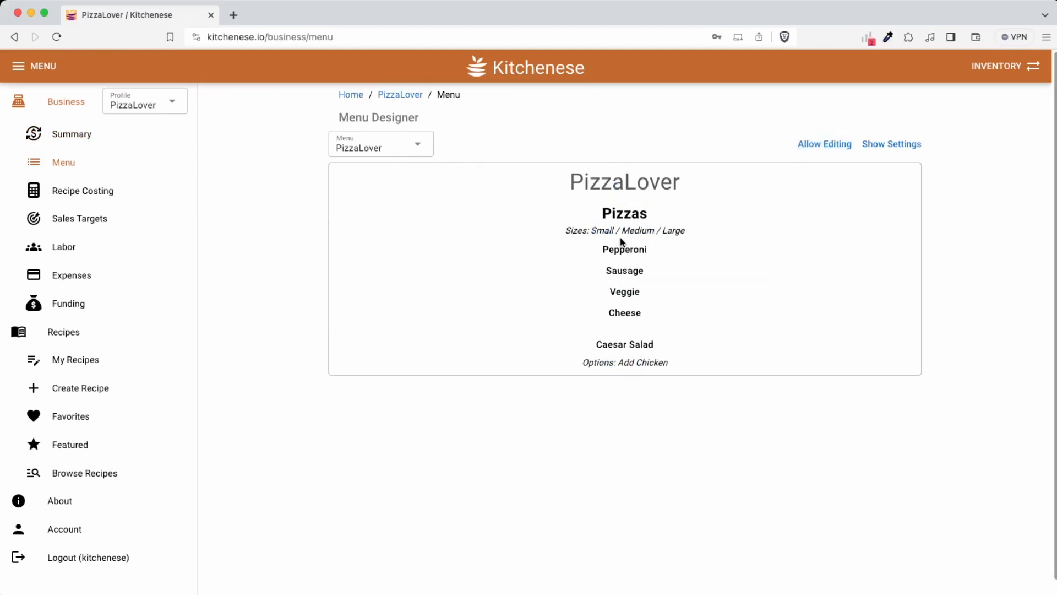
drag(565, 230, 756, 236)
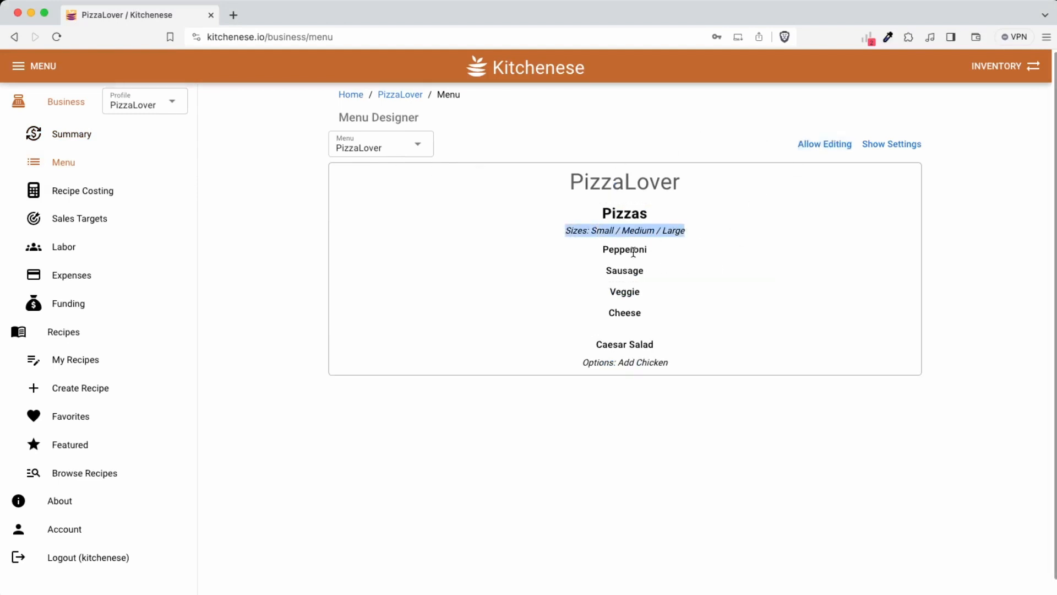
double_click(623, 208)
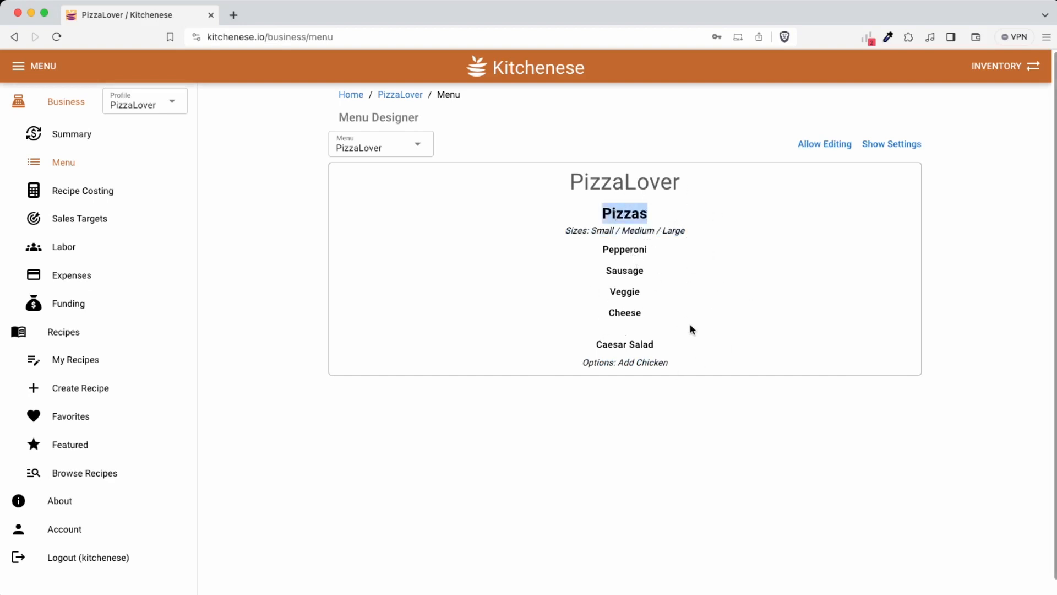
triple_click(697, 362)
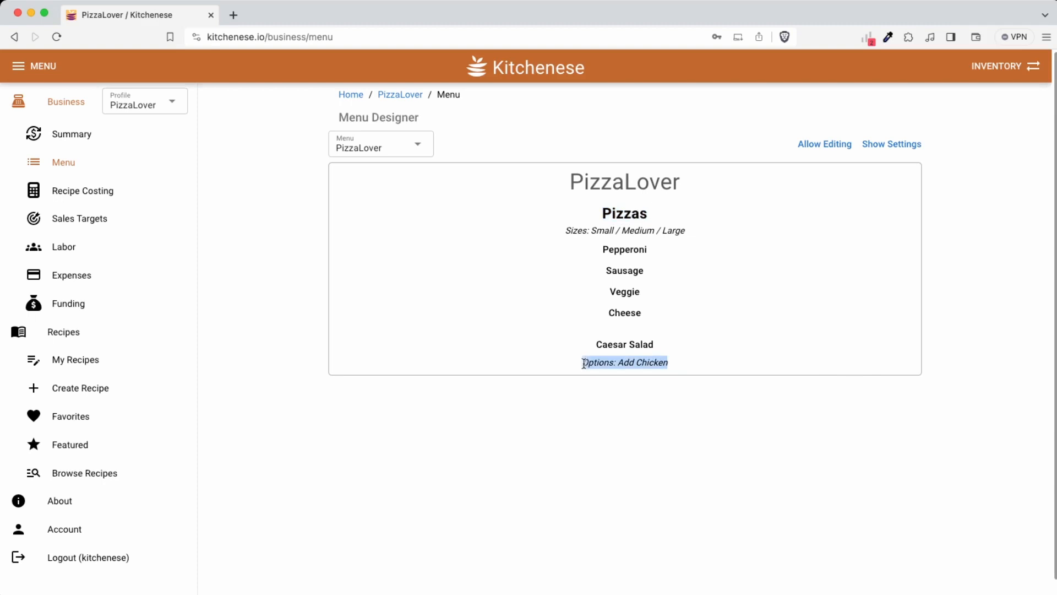
Check the Expenses and Funding pages of the PizzaLover profile.
click(129, 274)
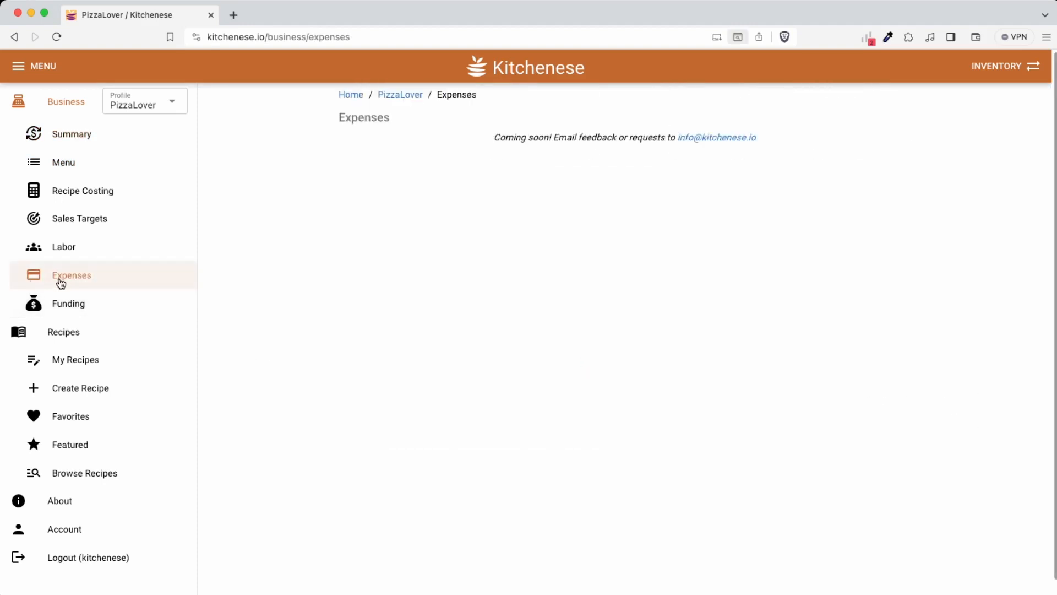
click(67, 300)
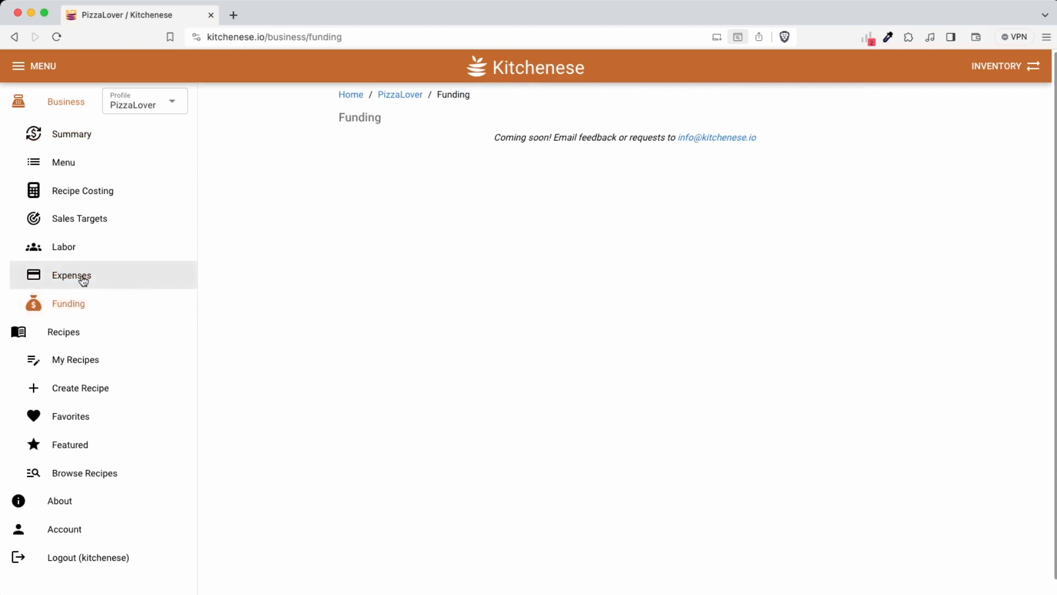
click(83, 282)
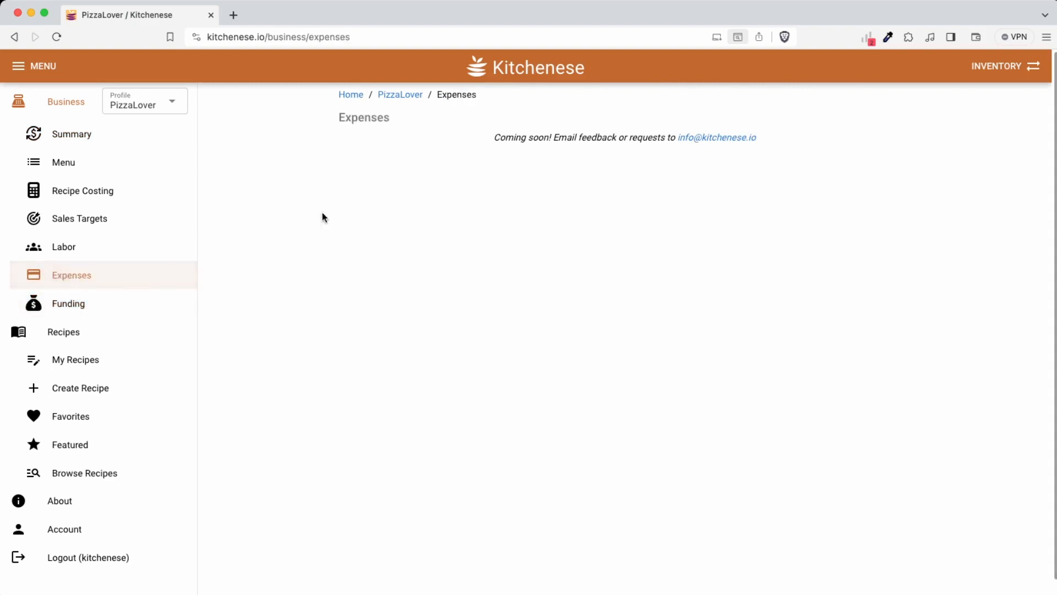
click(116, 296)
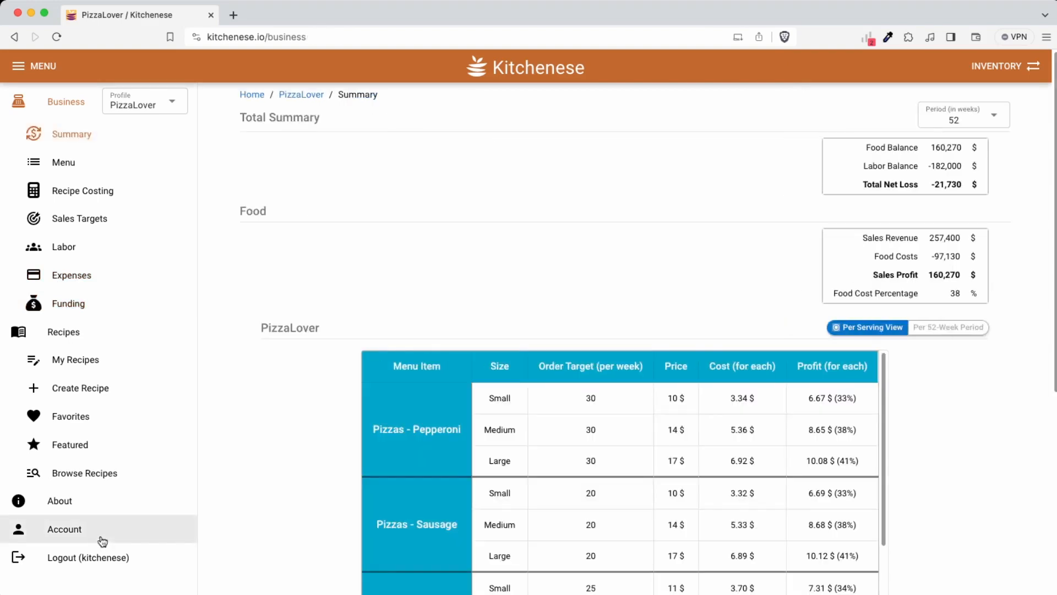
View the forms for creating a new business profile and a new household profile in the account settings, closing each without creating anything.
click(99, 537)
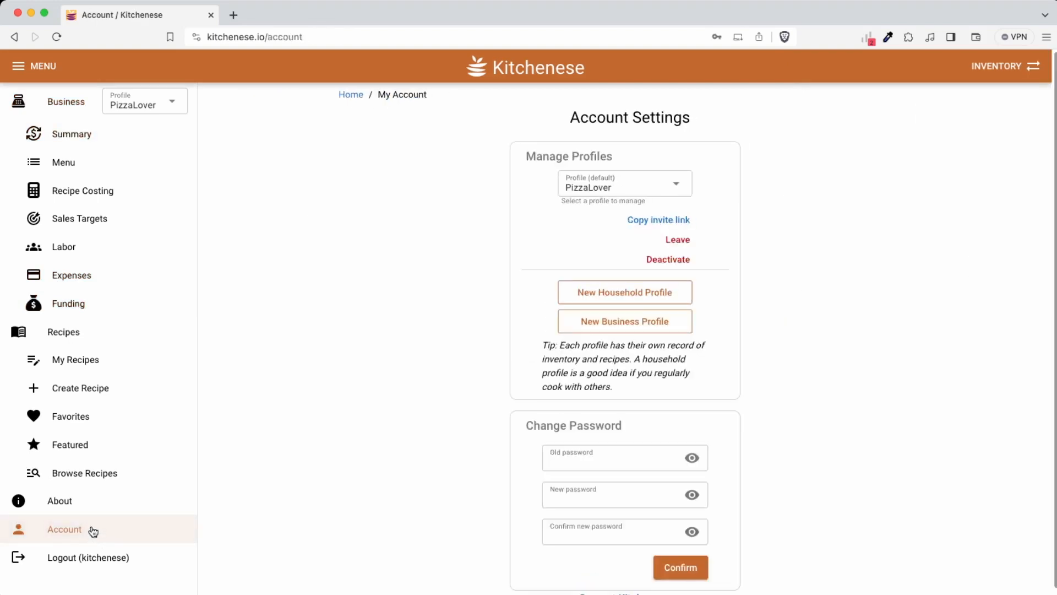
click(642, 320)
click(533, 280)
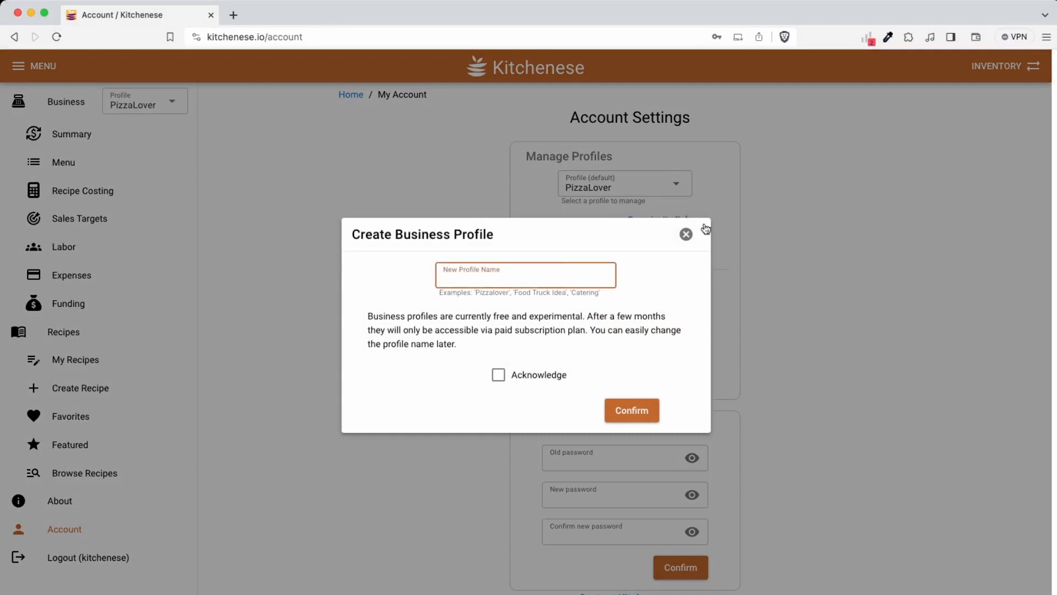
click(686, 234)
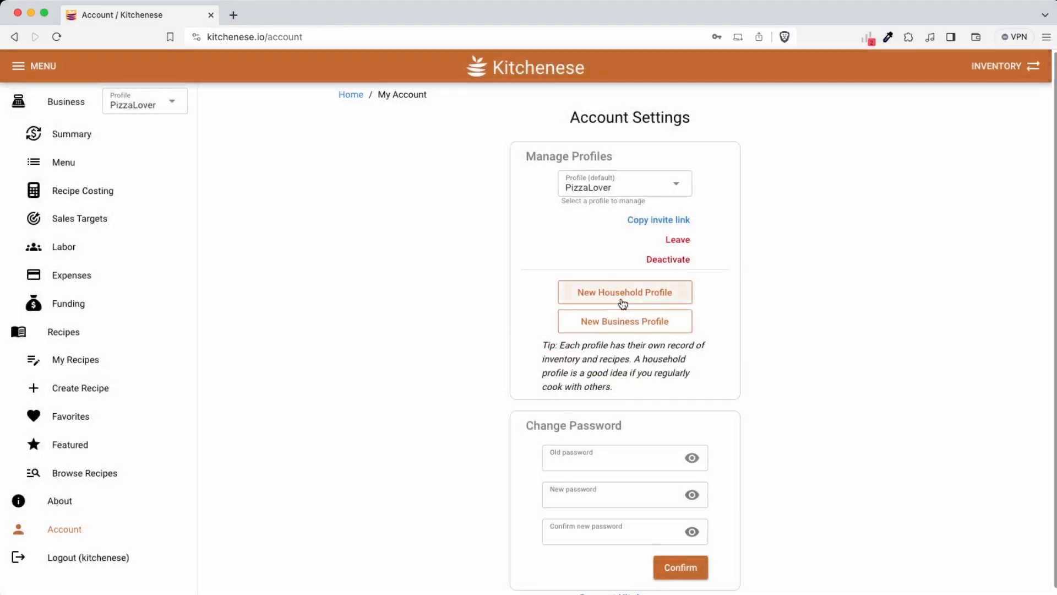
click(626, 300)
click(572, 319)
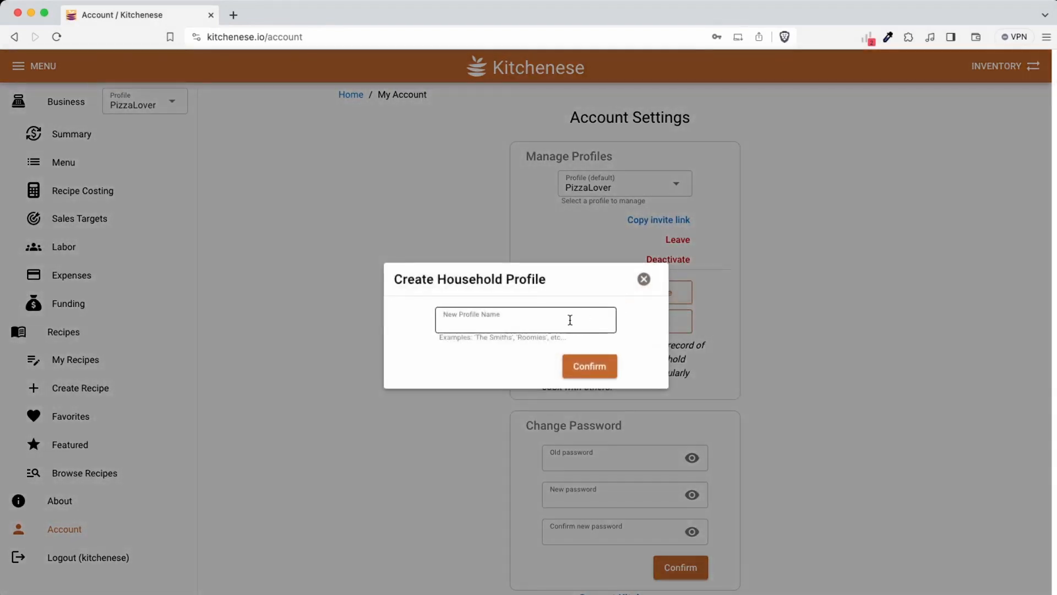
click(644, 279)
Return to the PizzaLover business summary, highlight the site's web address and look over the food and labor figures.
click(122, 140)
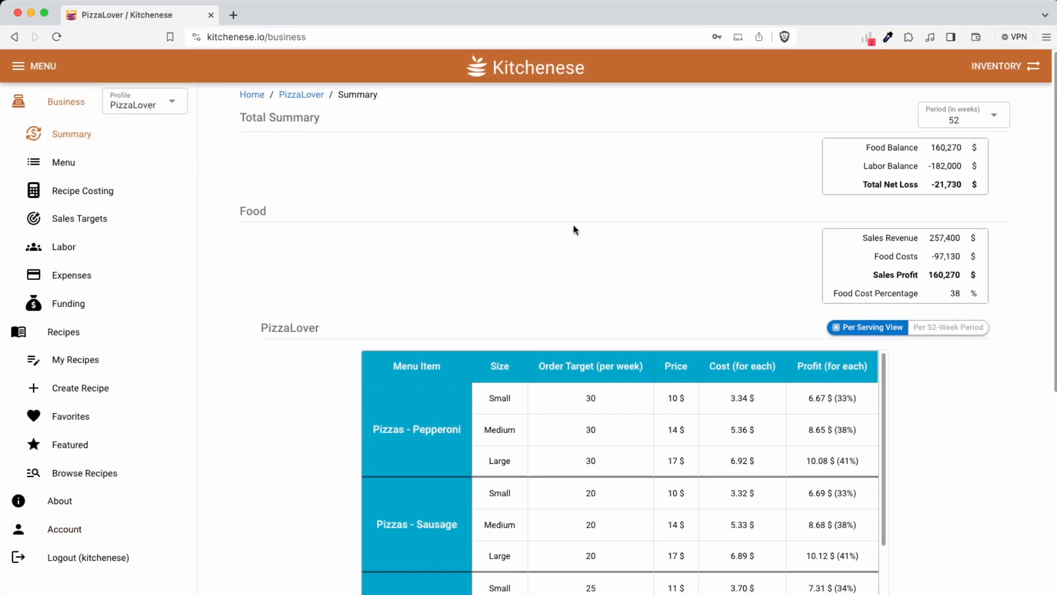
drag(266, 37, 201, 39)
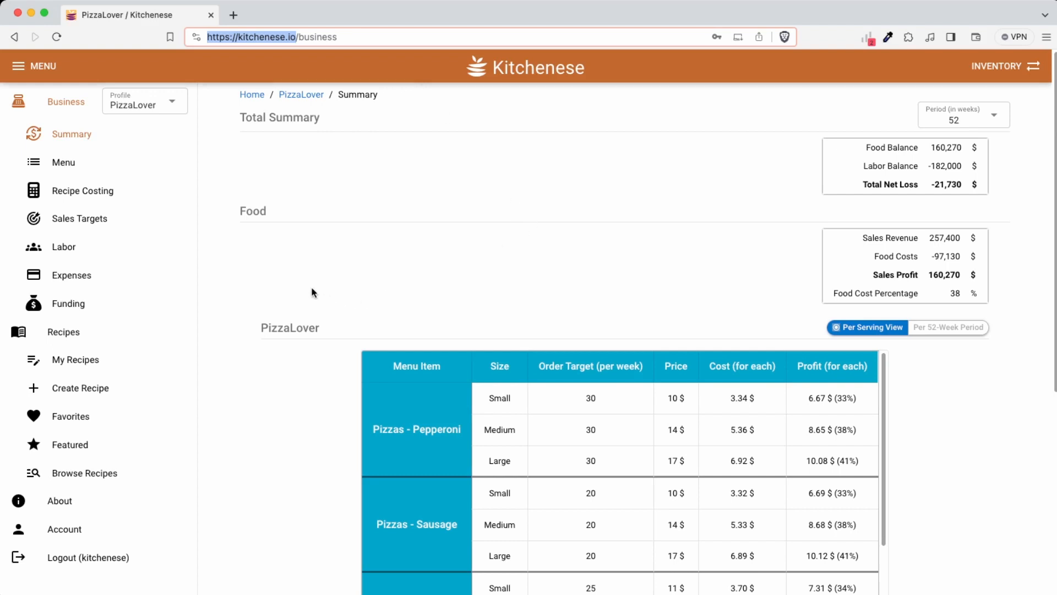
scroll(311, 287, down, 6)
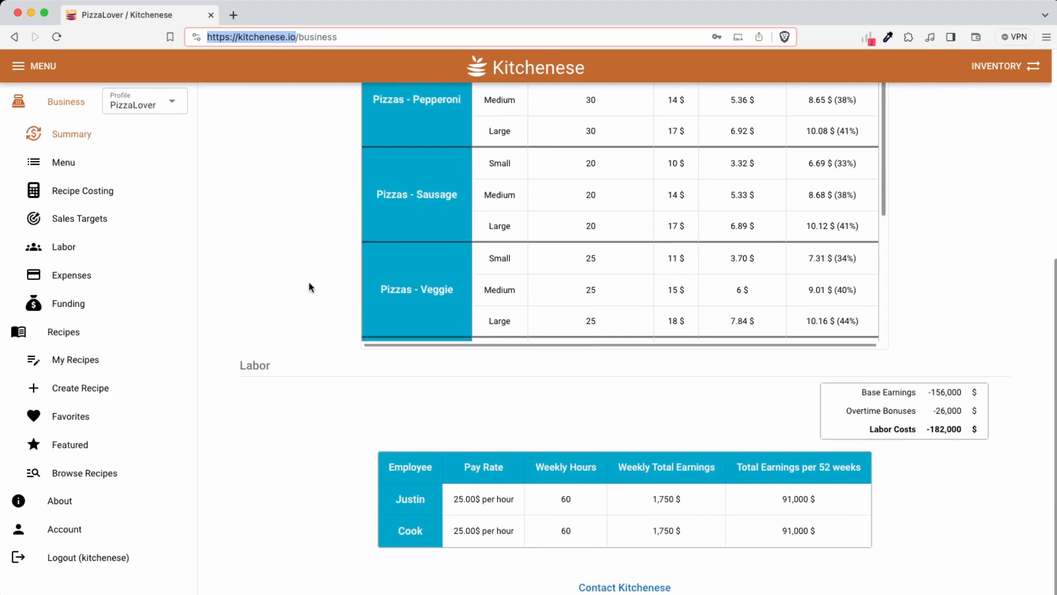
scroll(309, 283, up, 6)
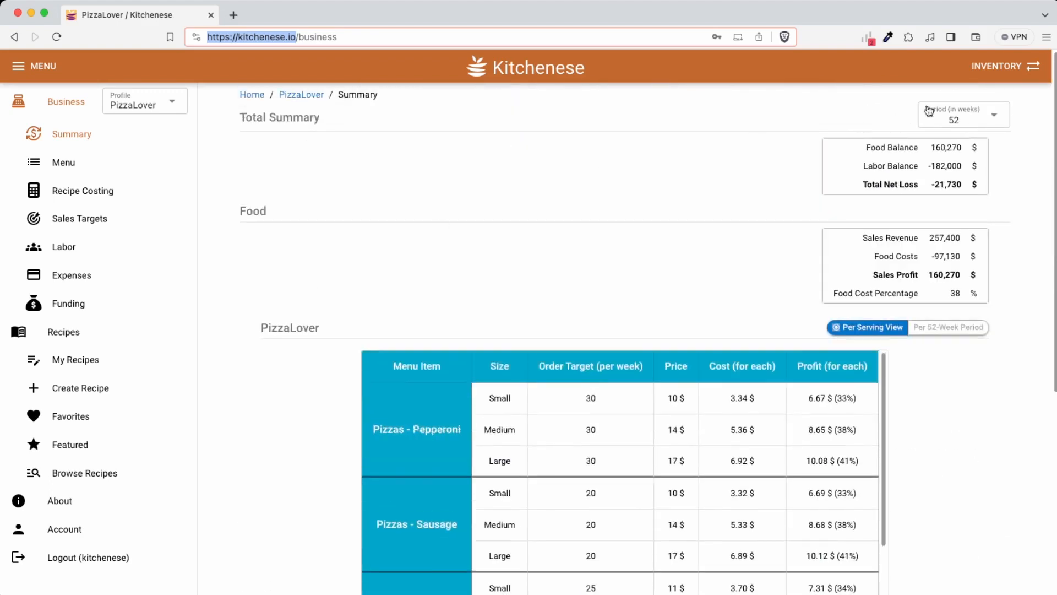